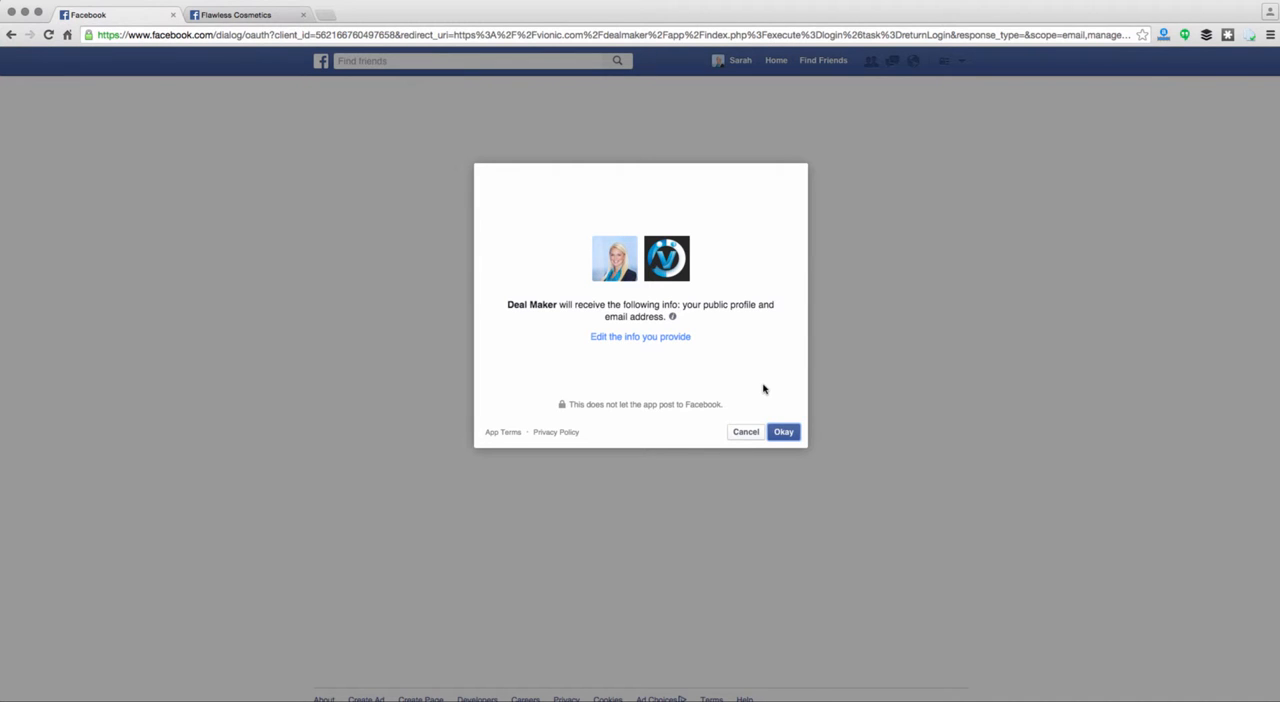
Grant Deal Maker access to the Facebook public profile and email address, and allow it to manage Pages
click(789, 433)
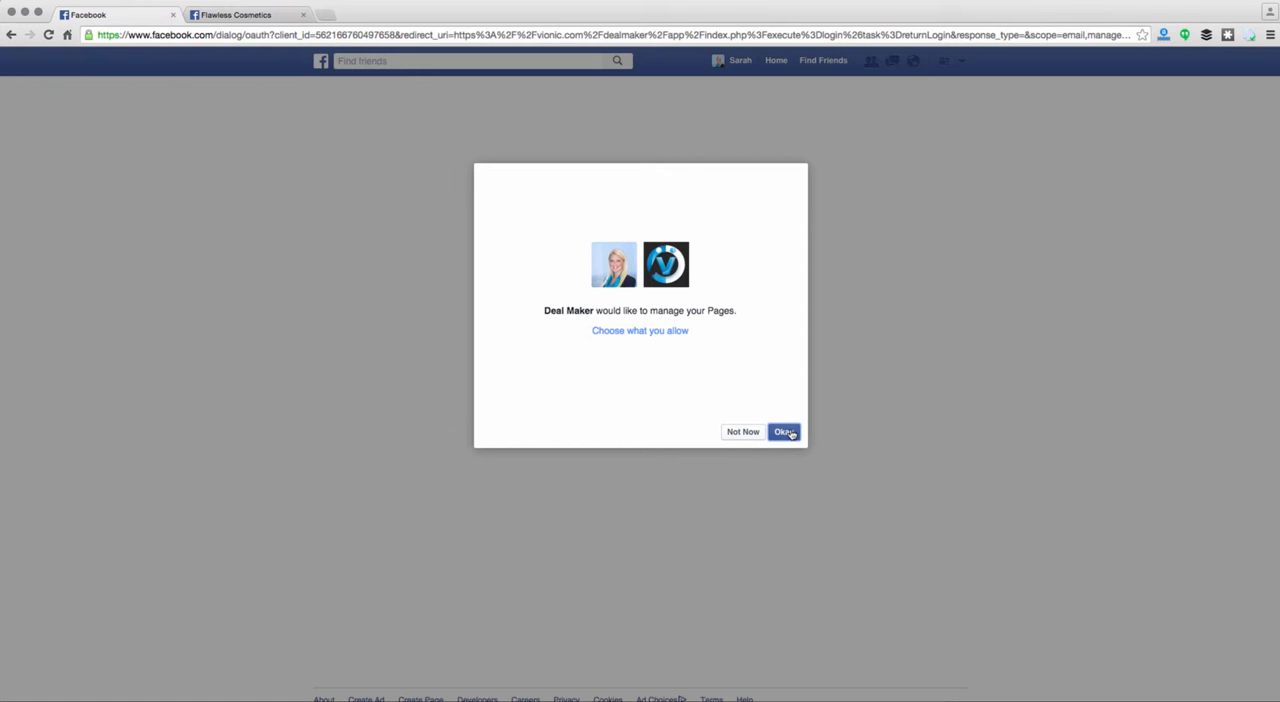
click(792, 434)
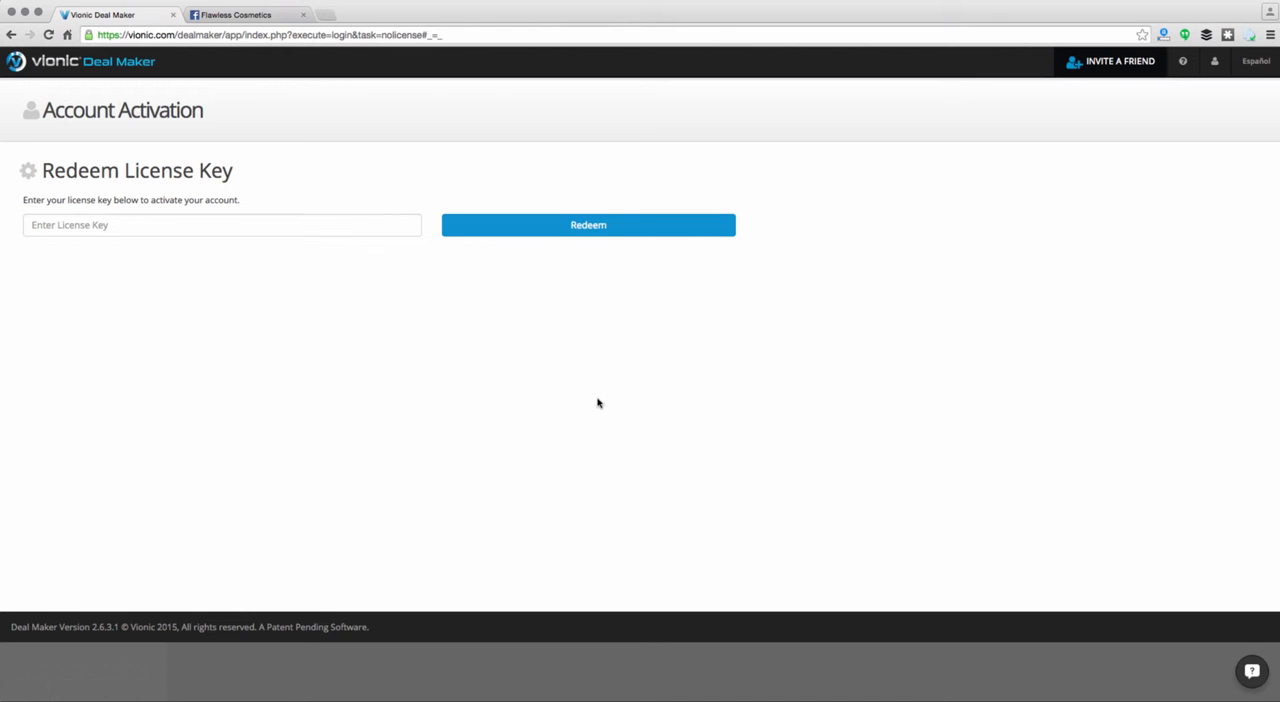
Activate the account by pasting the license key and redeeming it
click(279, 227)
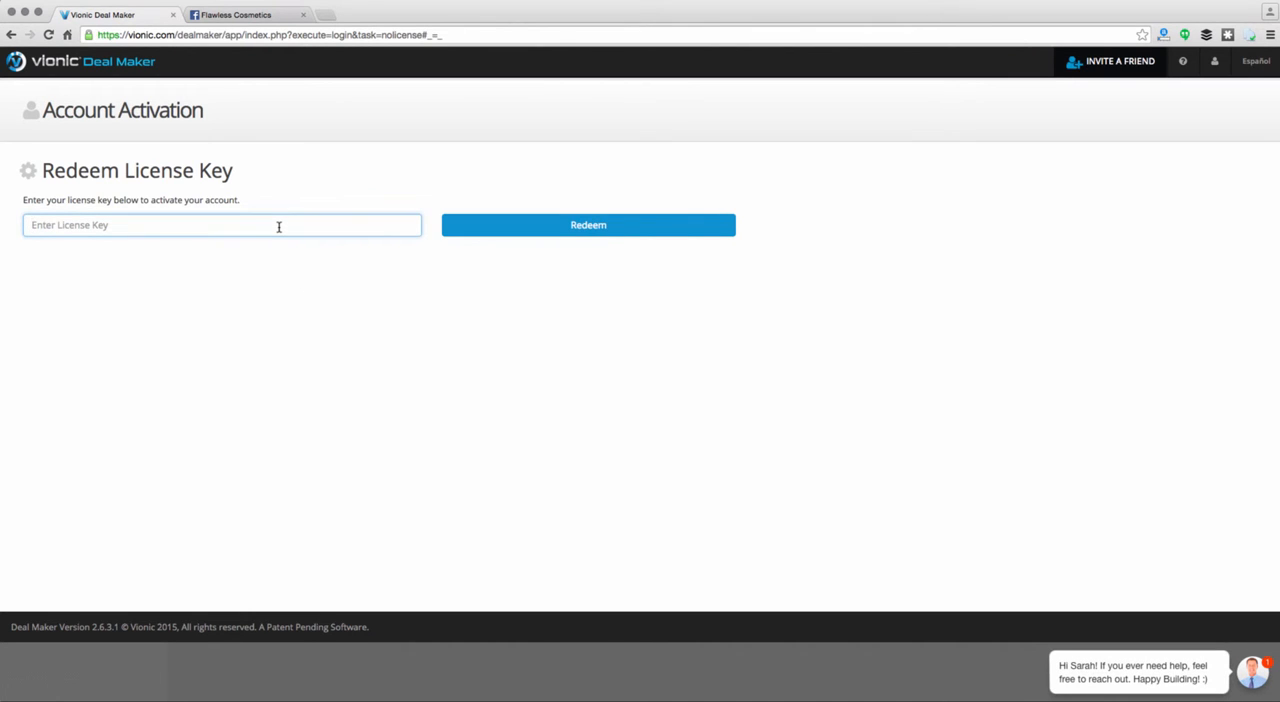
key(super+v)
click(483, 228)
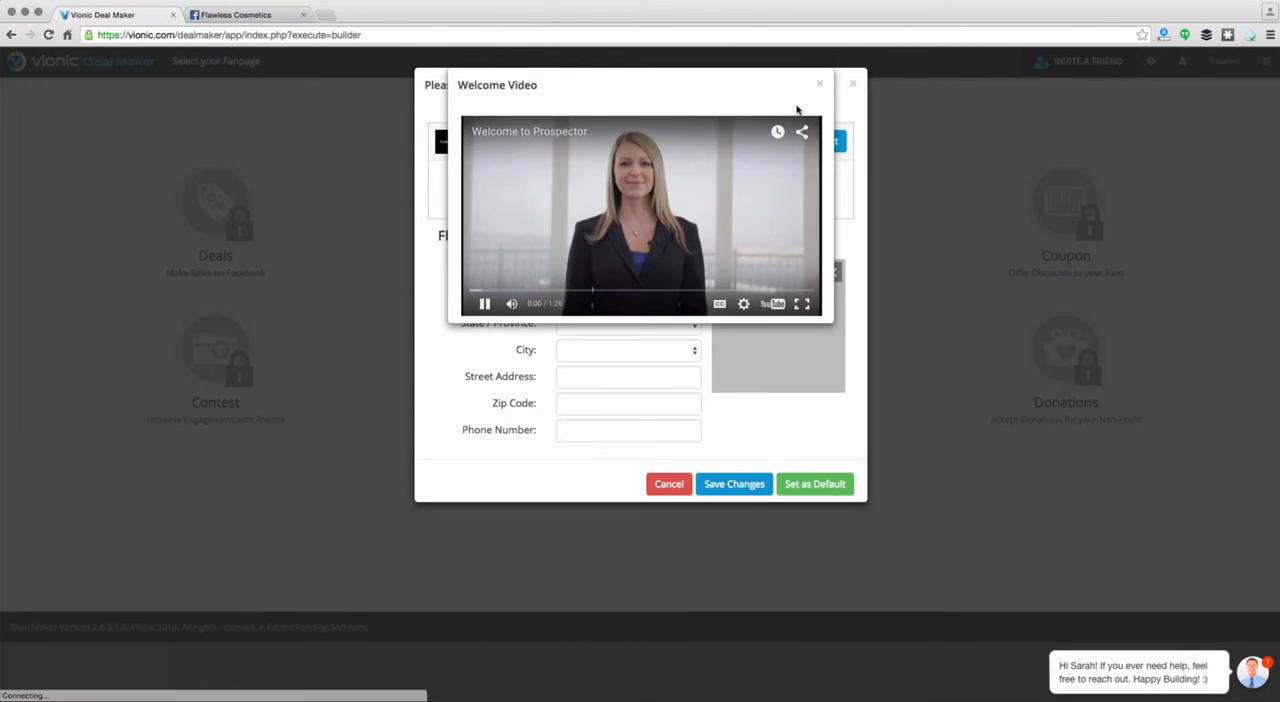
Close the welcome video, set Flawless Cosmetics as the default fanpage, and dismiss the badge messages
click(820, 84)
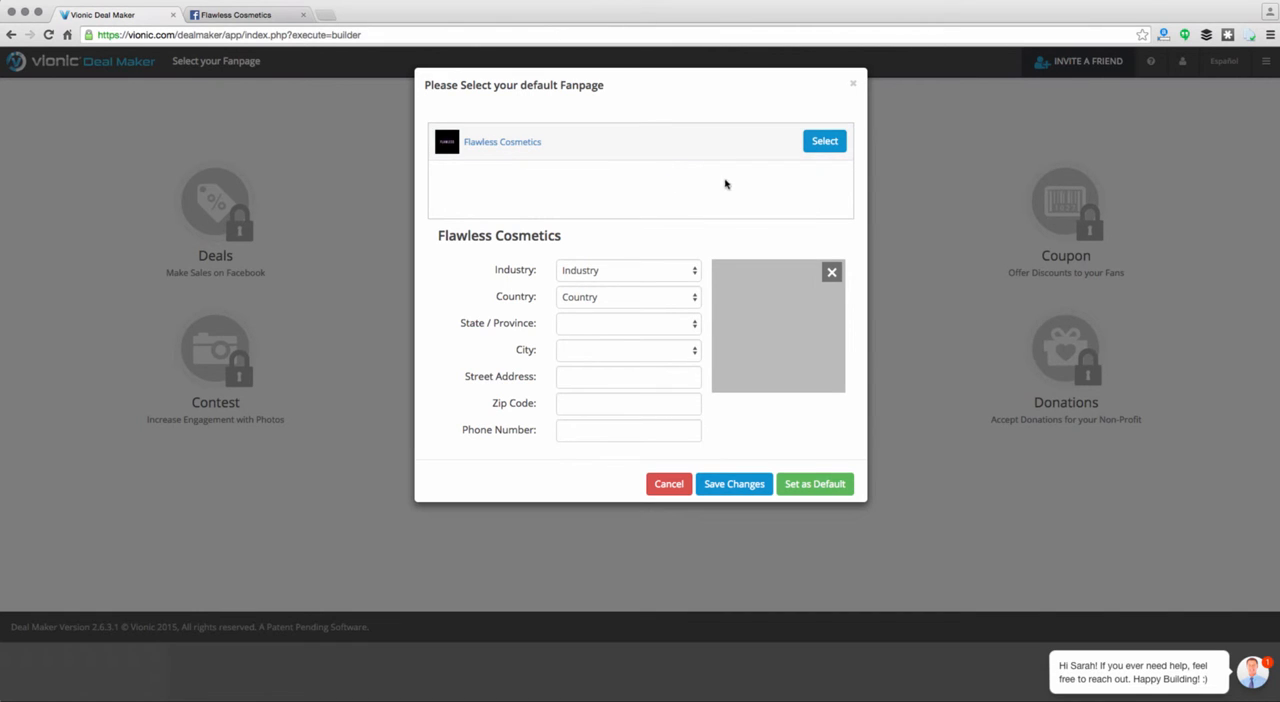
click(823, 142)
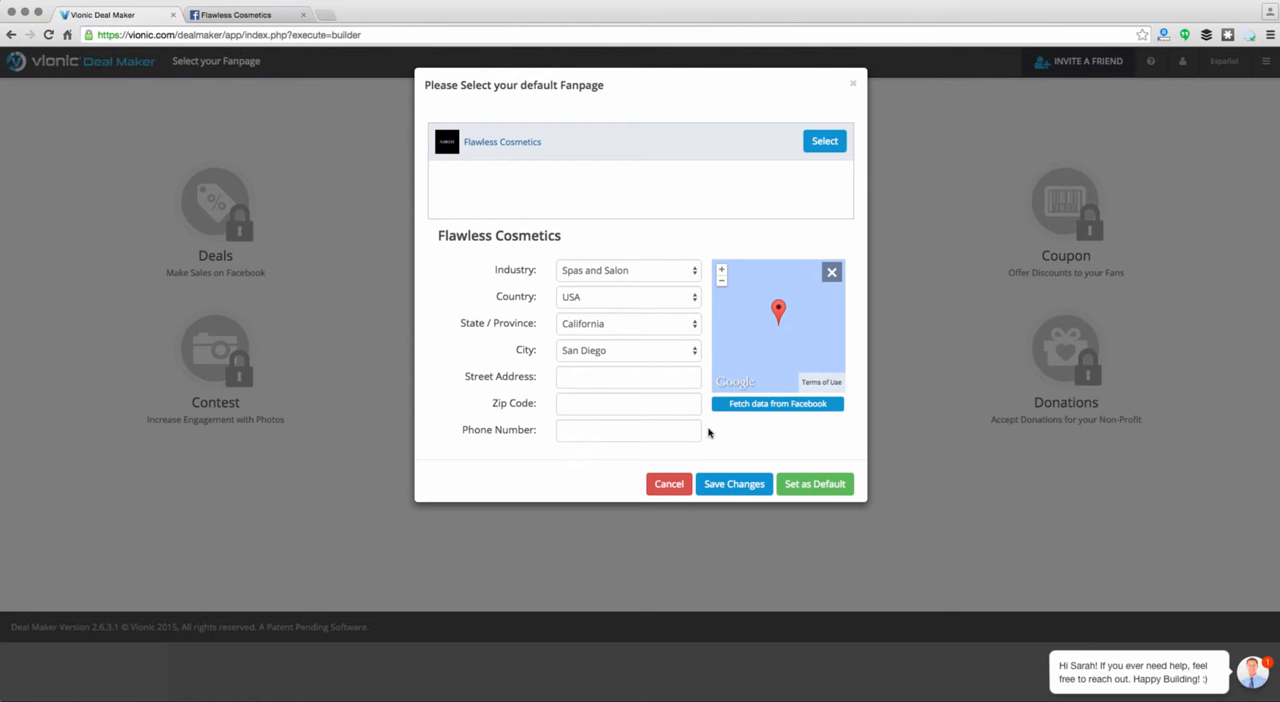
click(800, 484)
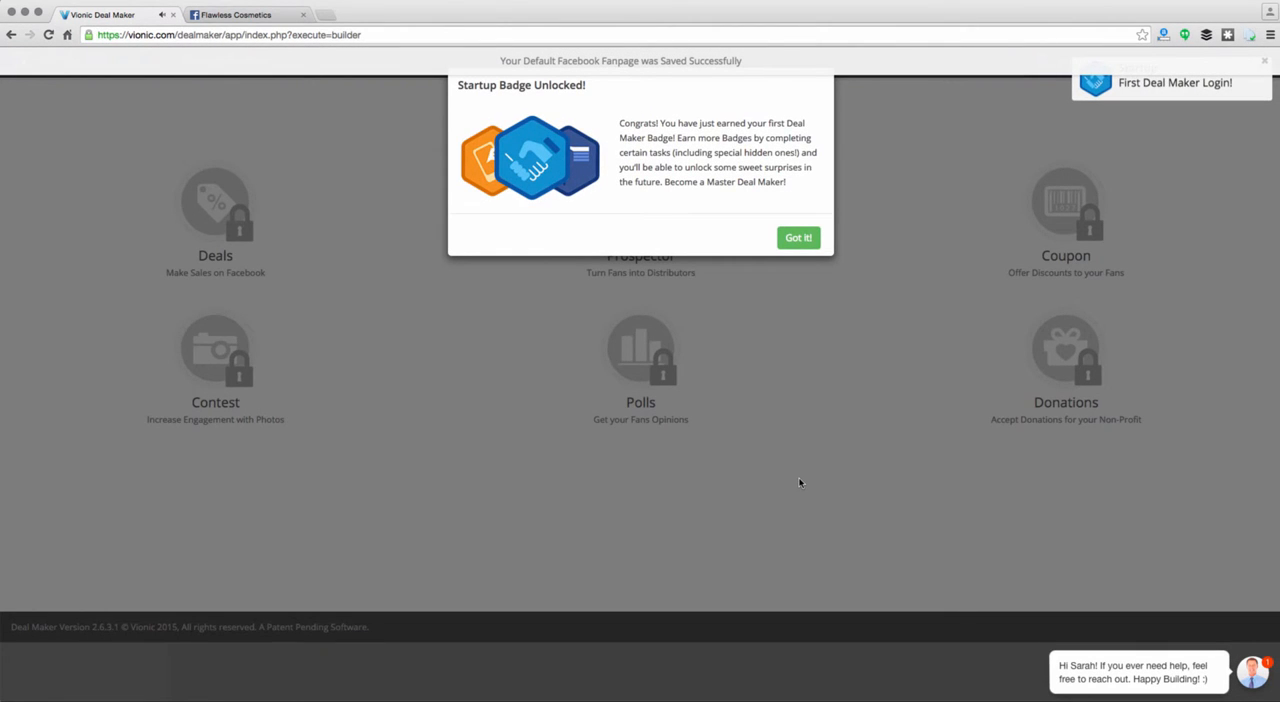
click(798, 240)
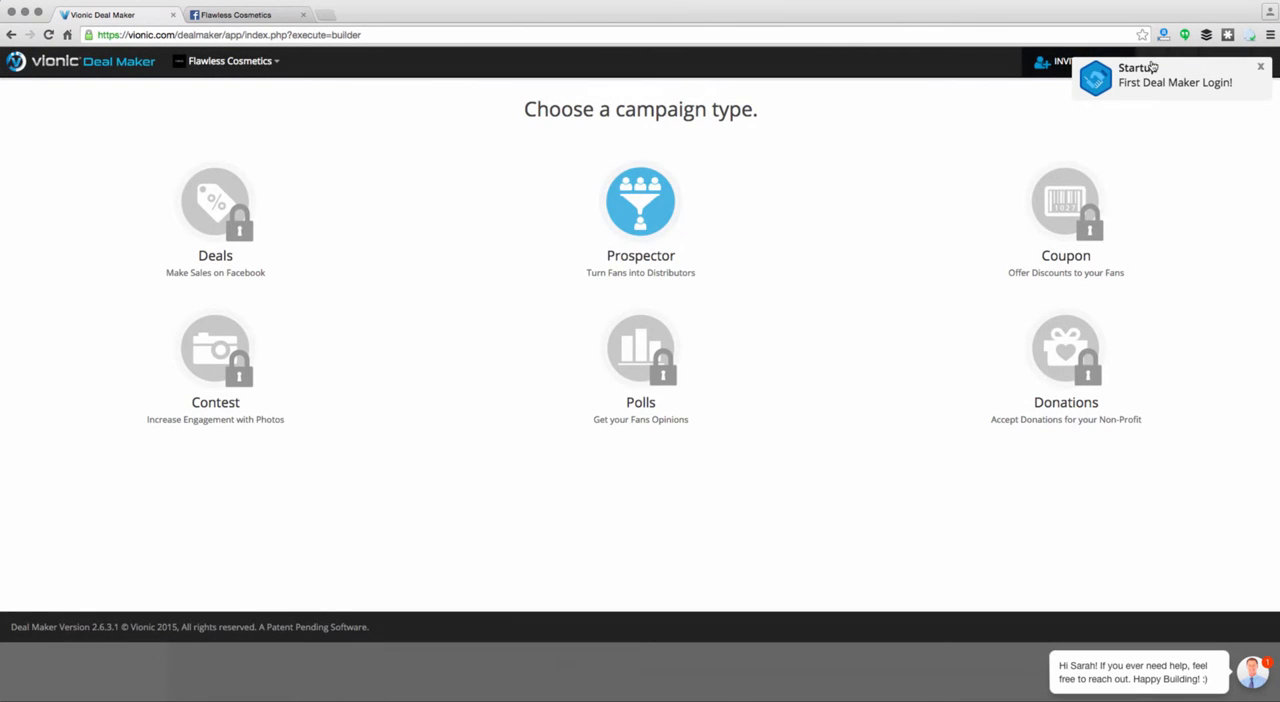
click(1260, 66)
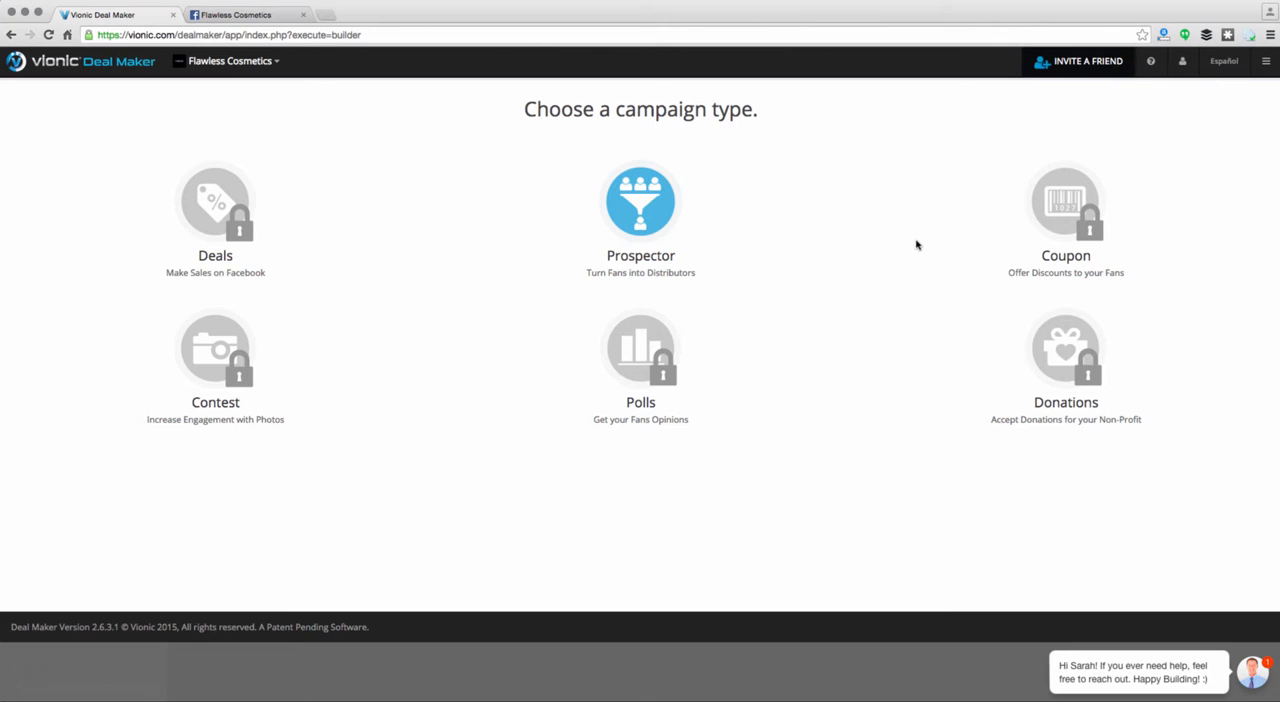
Start a Prospector campaign from the "Enter To Win 90 Day Supply of Instantly Ageless Cream!" template and dismiss the helpful tip
click(646, 226)
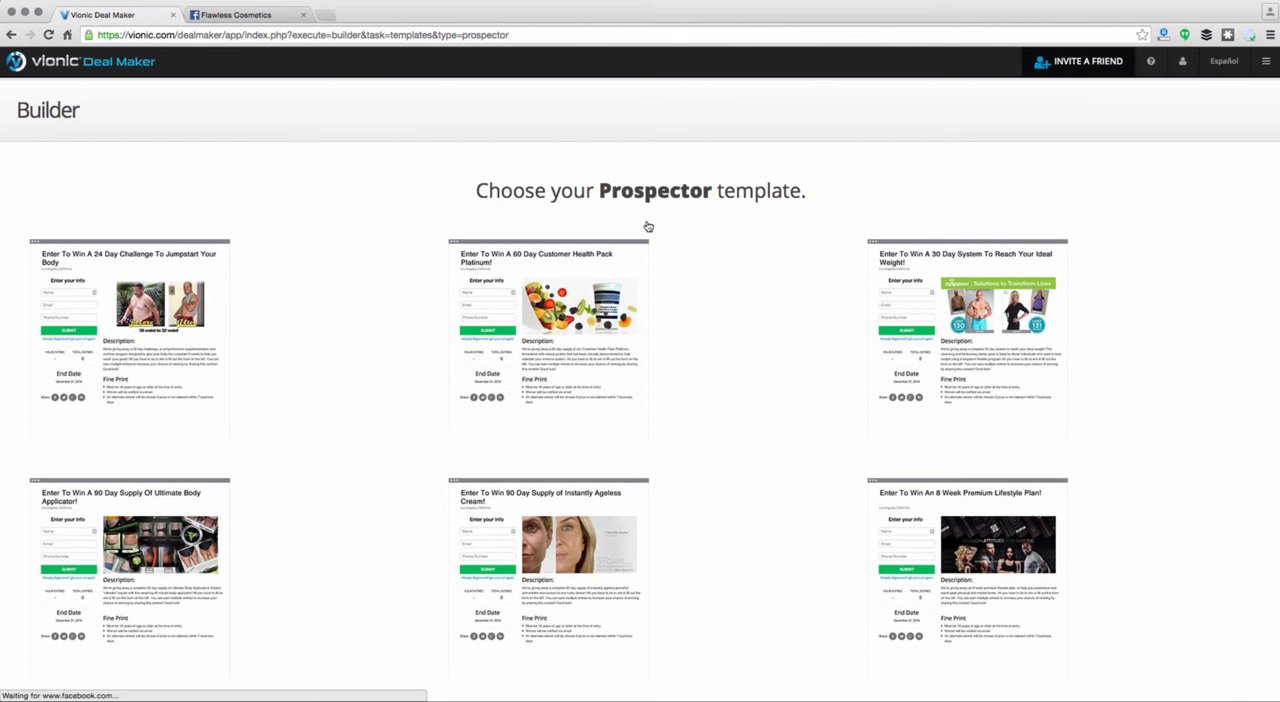
scroll(739, 312, down, 4)
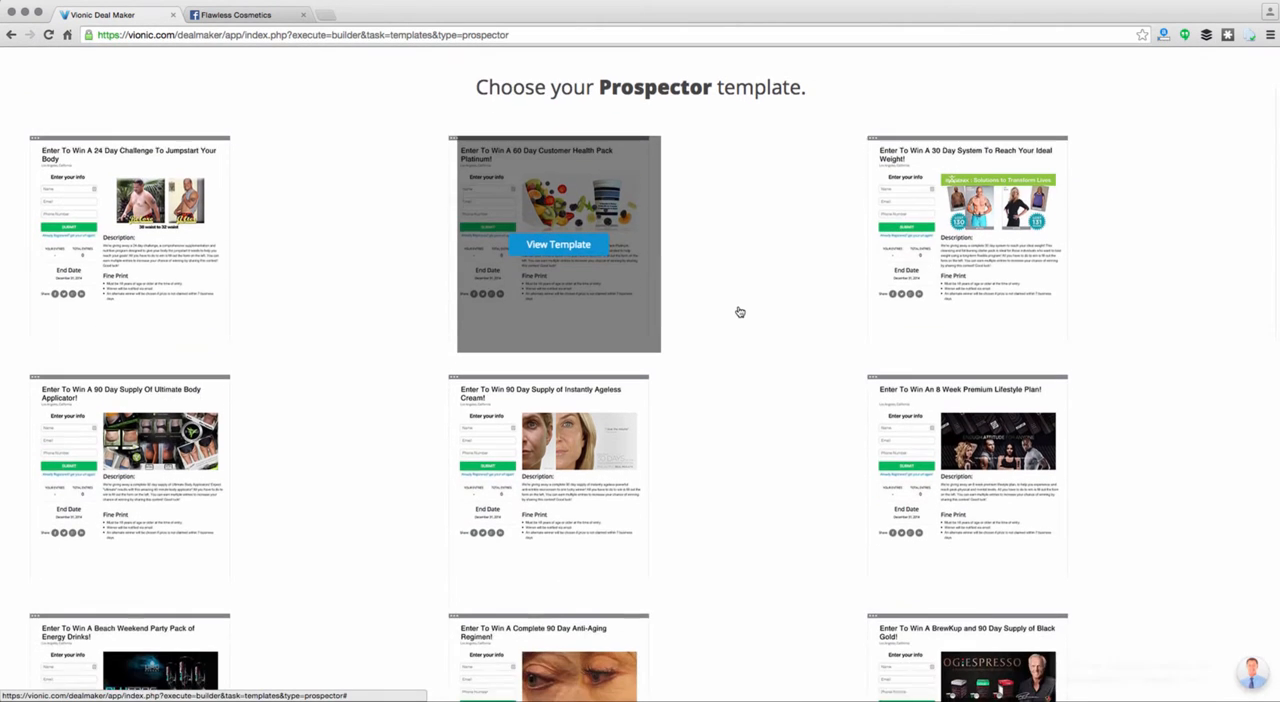
scroll(739, 312, down, 3)
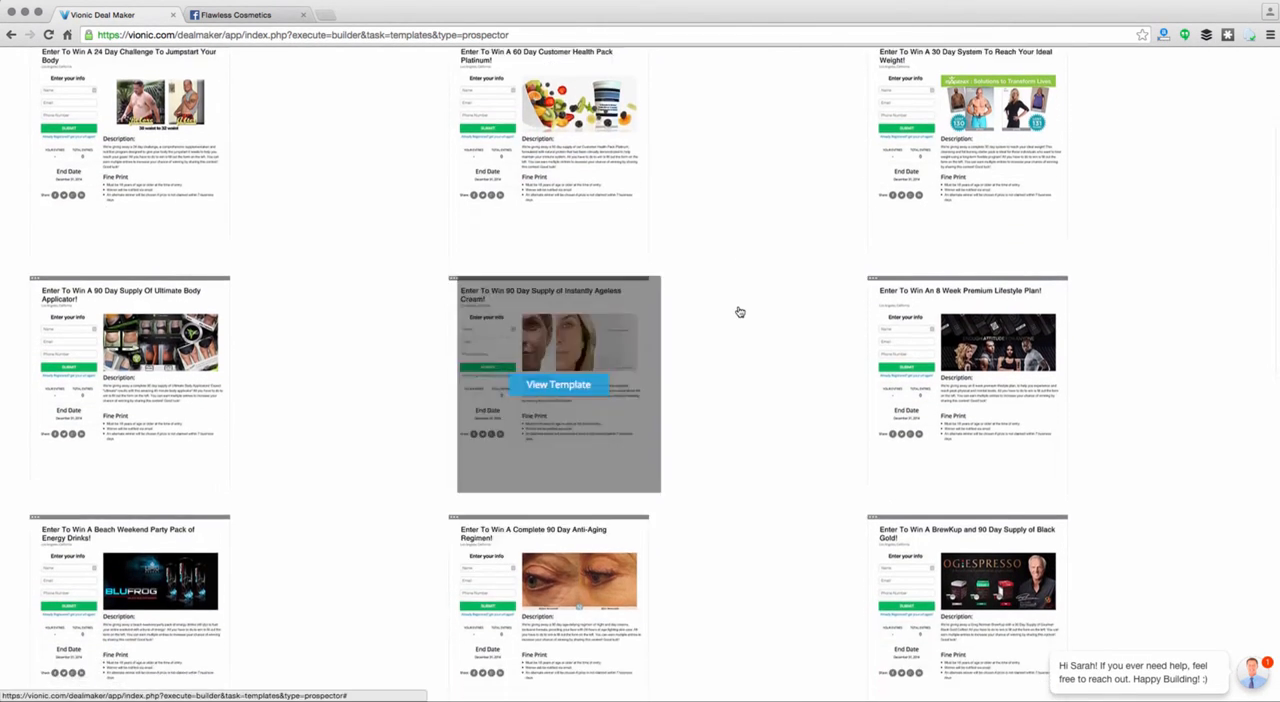
scroll(739, 312, down, 2)
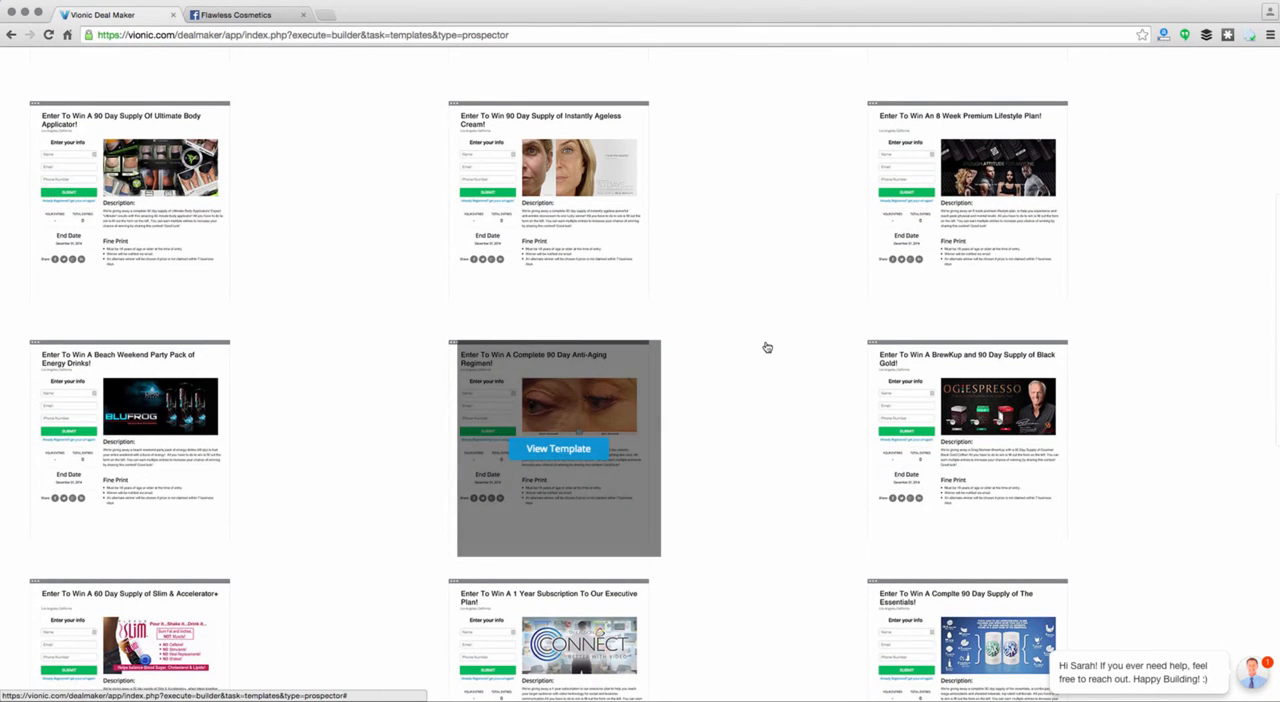
scroll(767, 347, down, 3)
scroll(767, 347, down, 1)
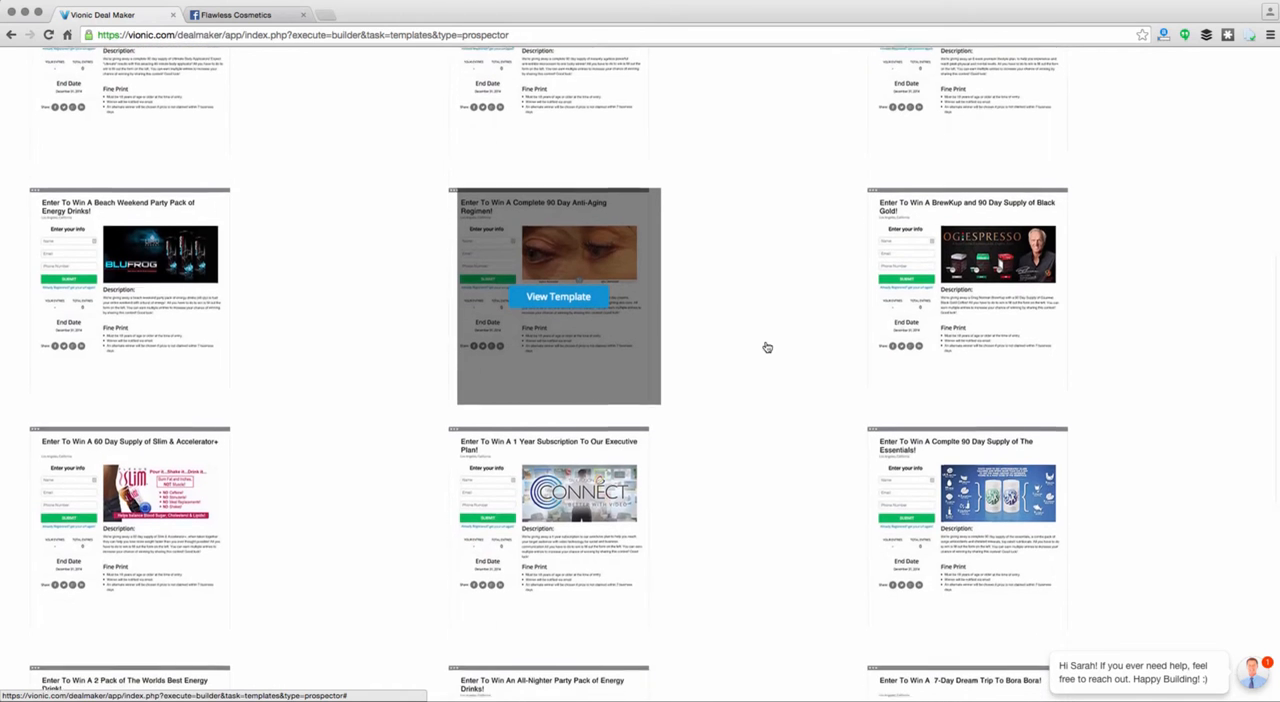
scroll(767, 347, down, 2)
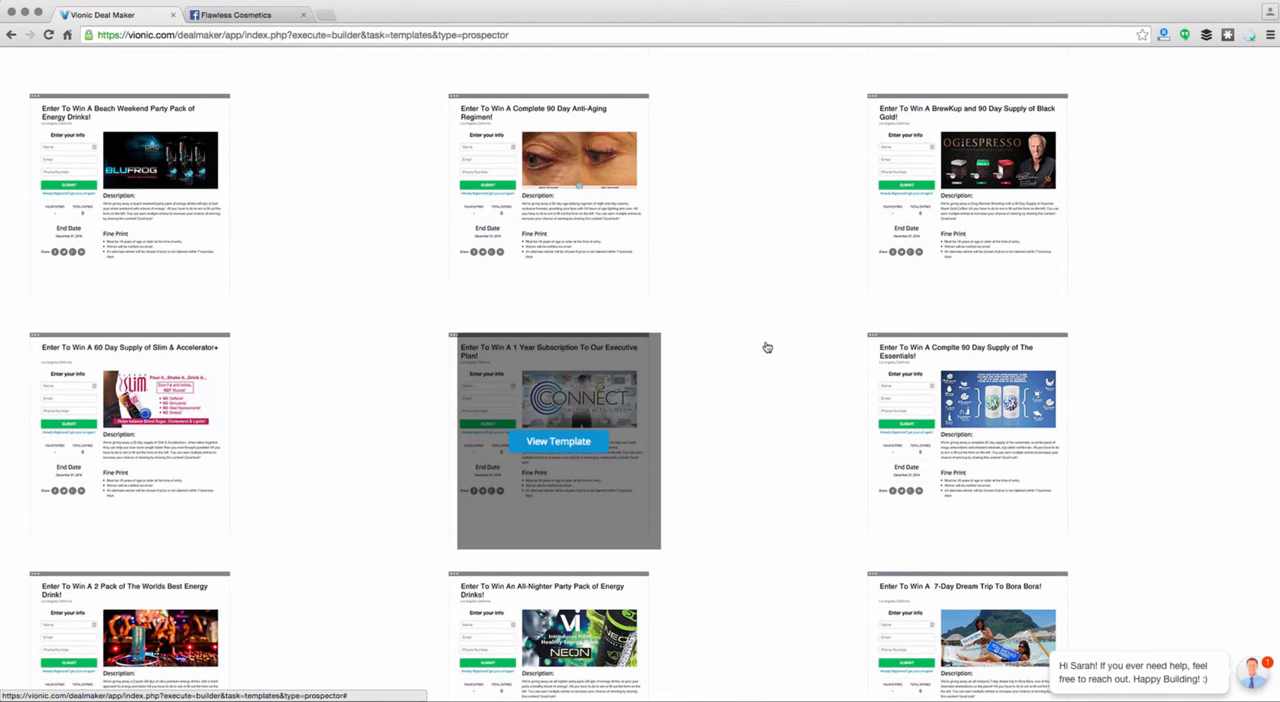
scroll(767, 347, down, 1)
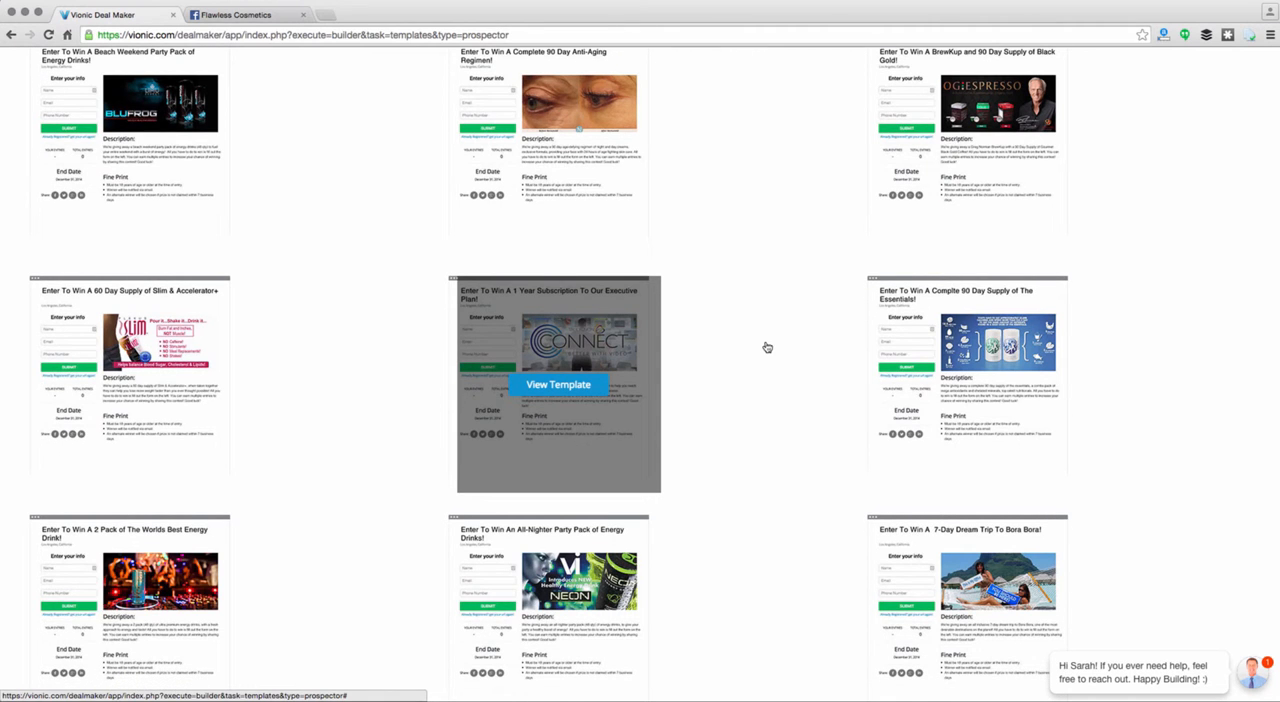
scroll(767, 347, down, 2)
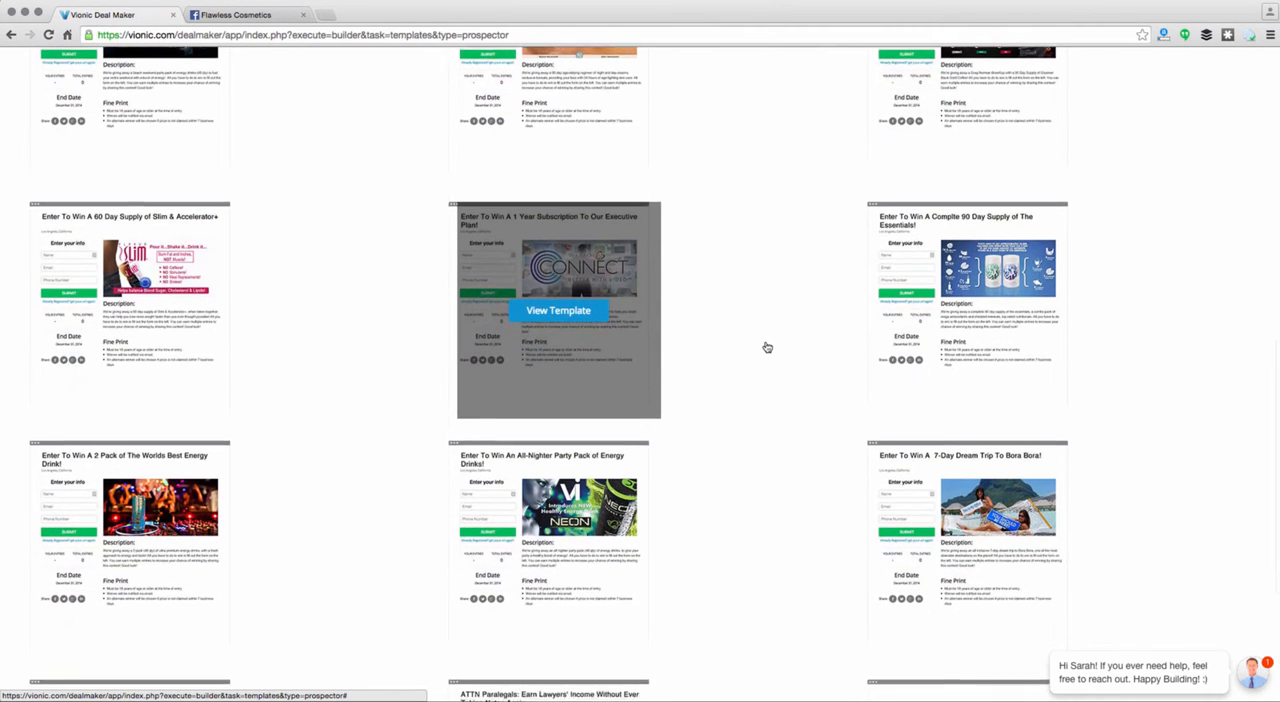
scroll(777, 334, up, 3)
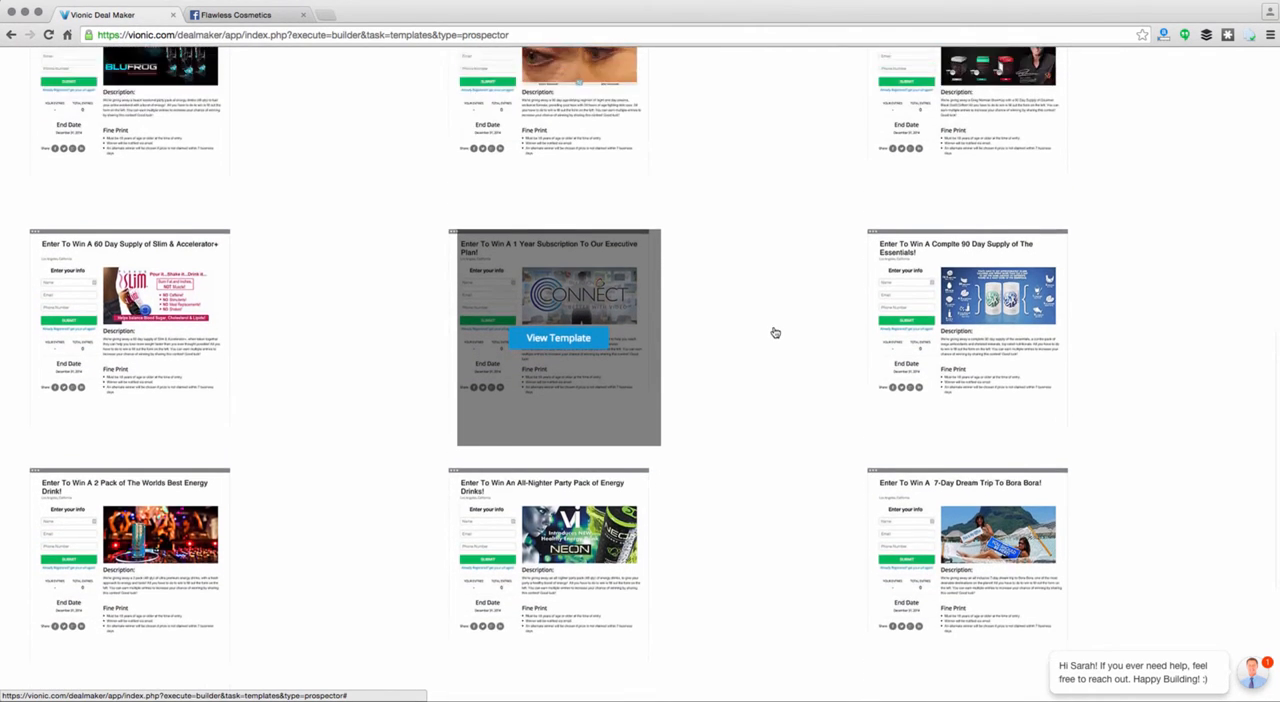
scroll(775, 332, up, 3)
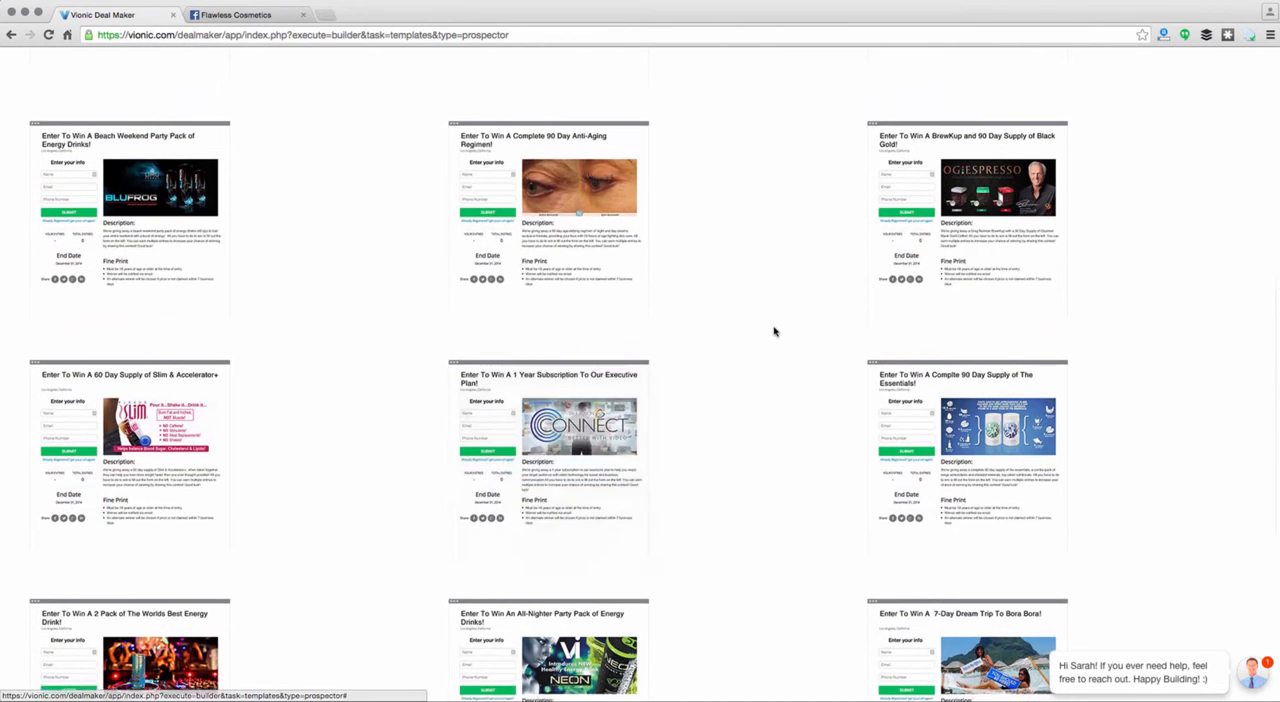
scroll(775, 332, up, 4)
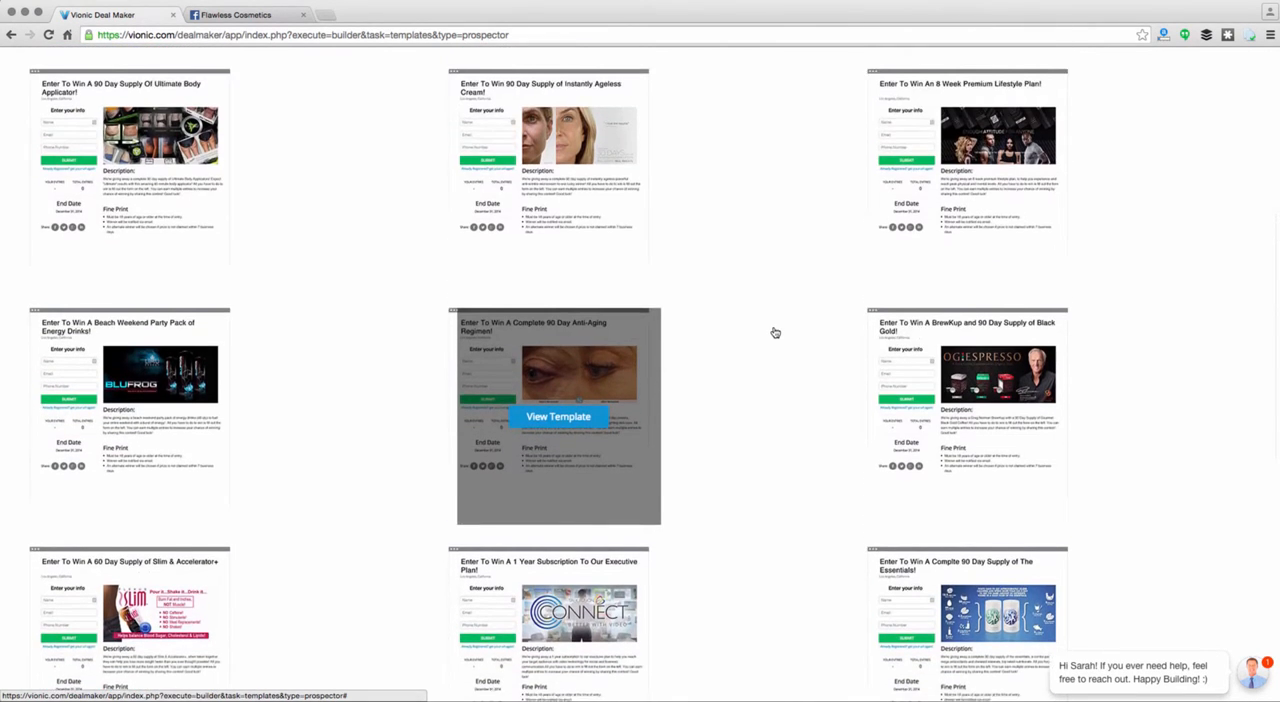
scroll(775, 332, up, 1)
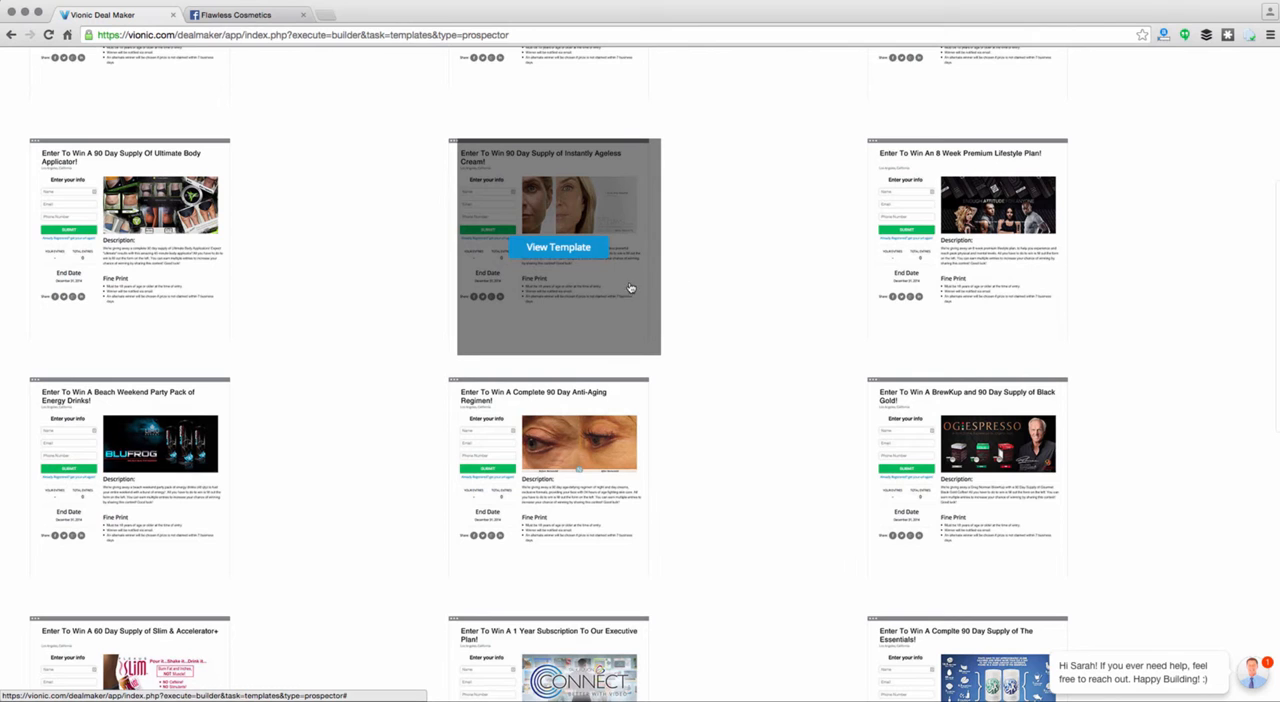
click(586, 258)
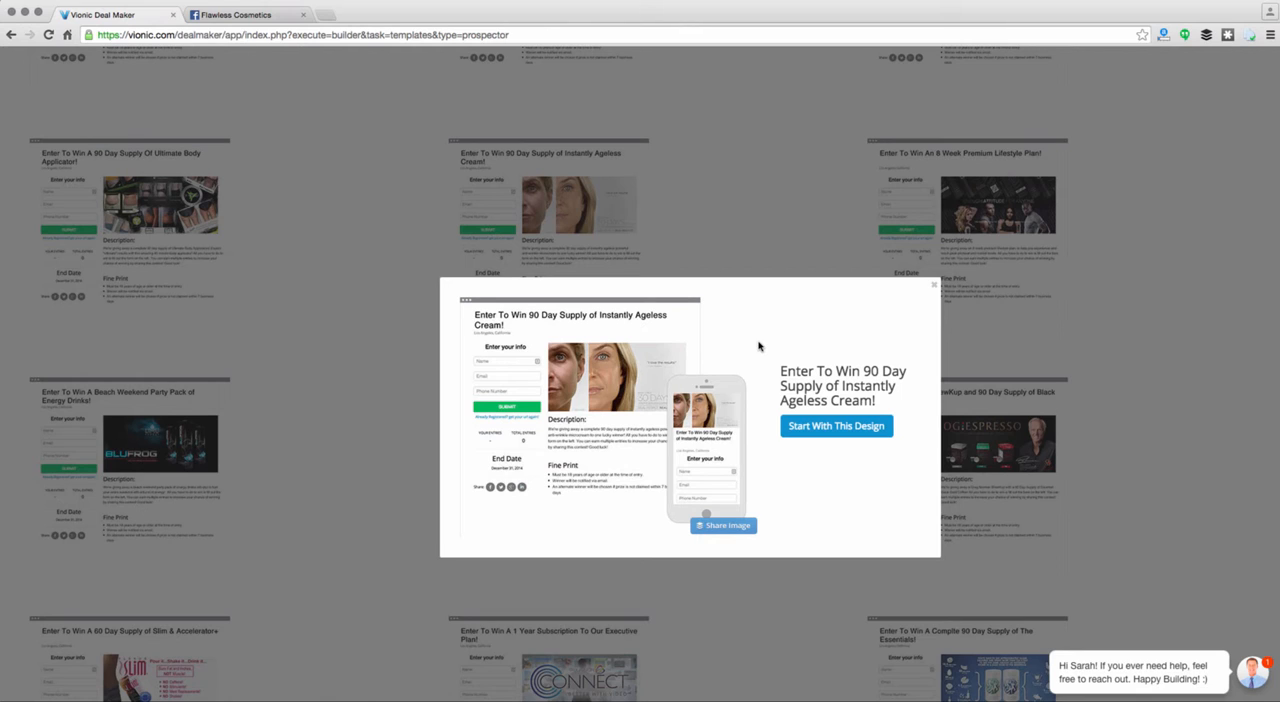
click(815, 427)
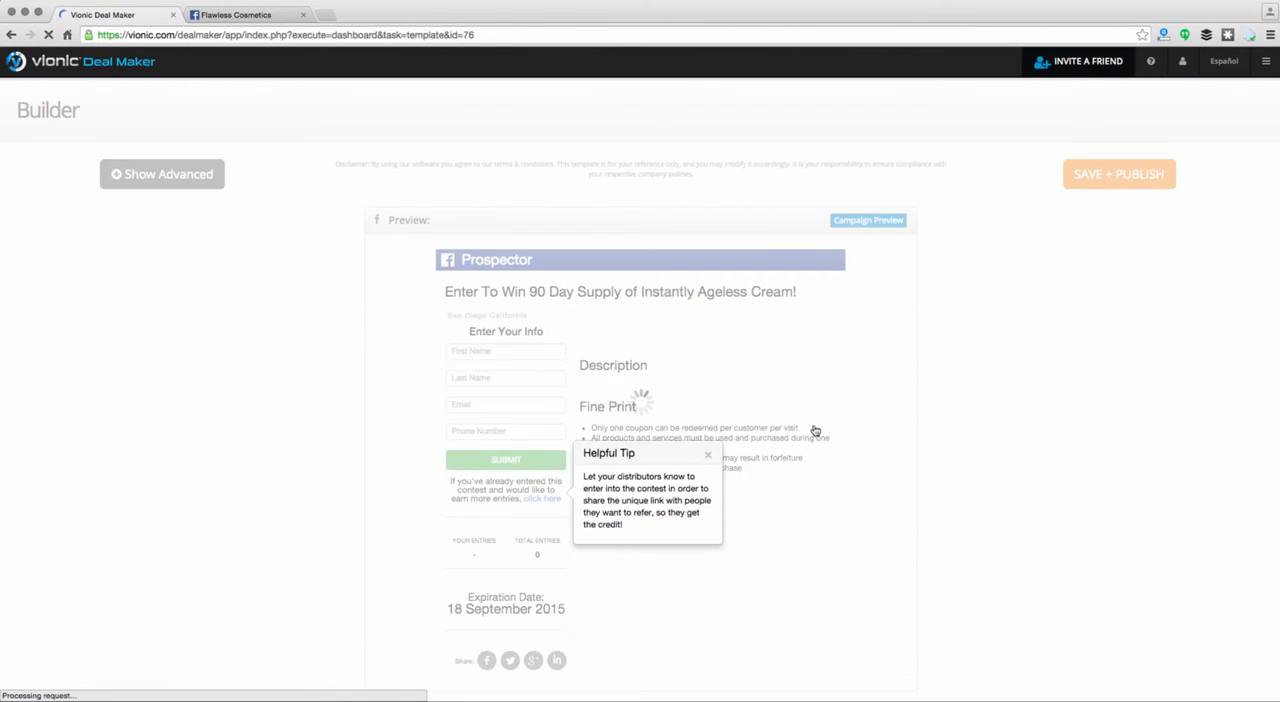
scroll(884, 442, down, 1)
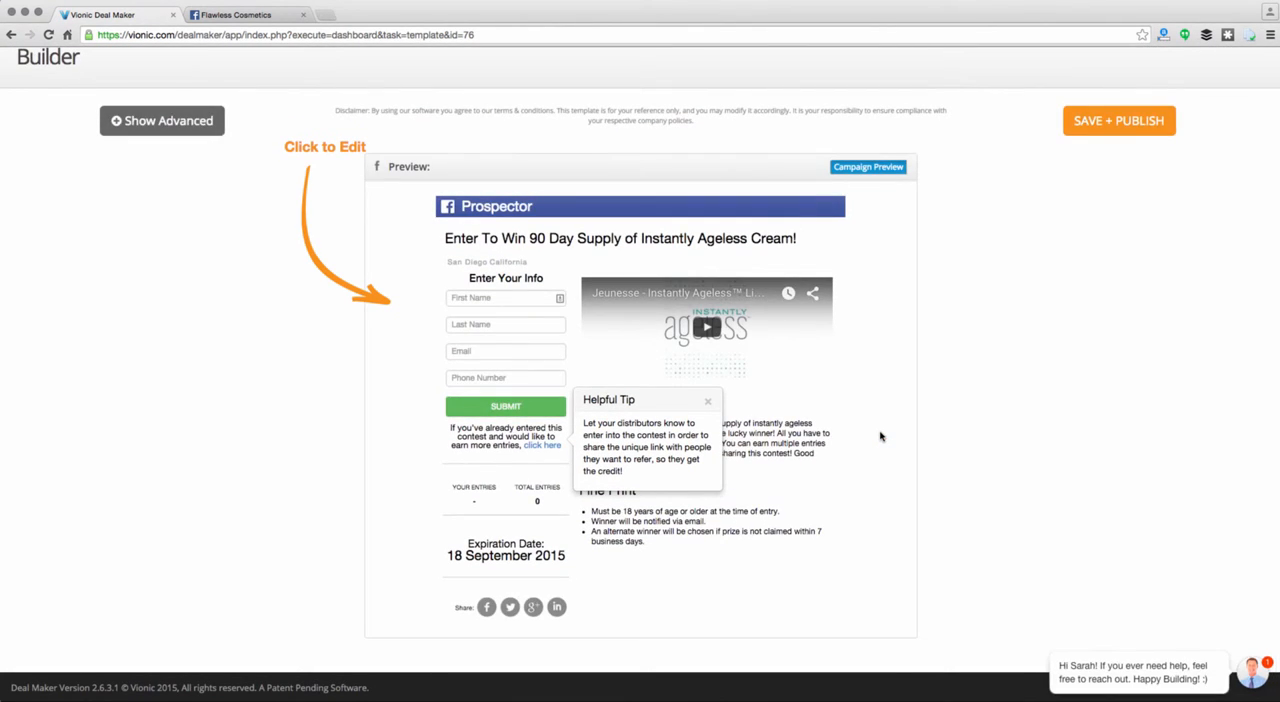
click(707, 404)
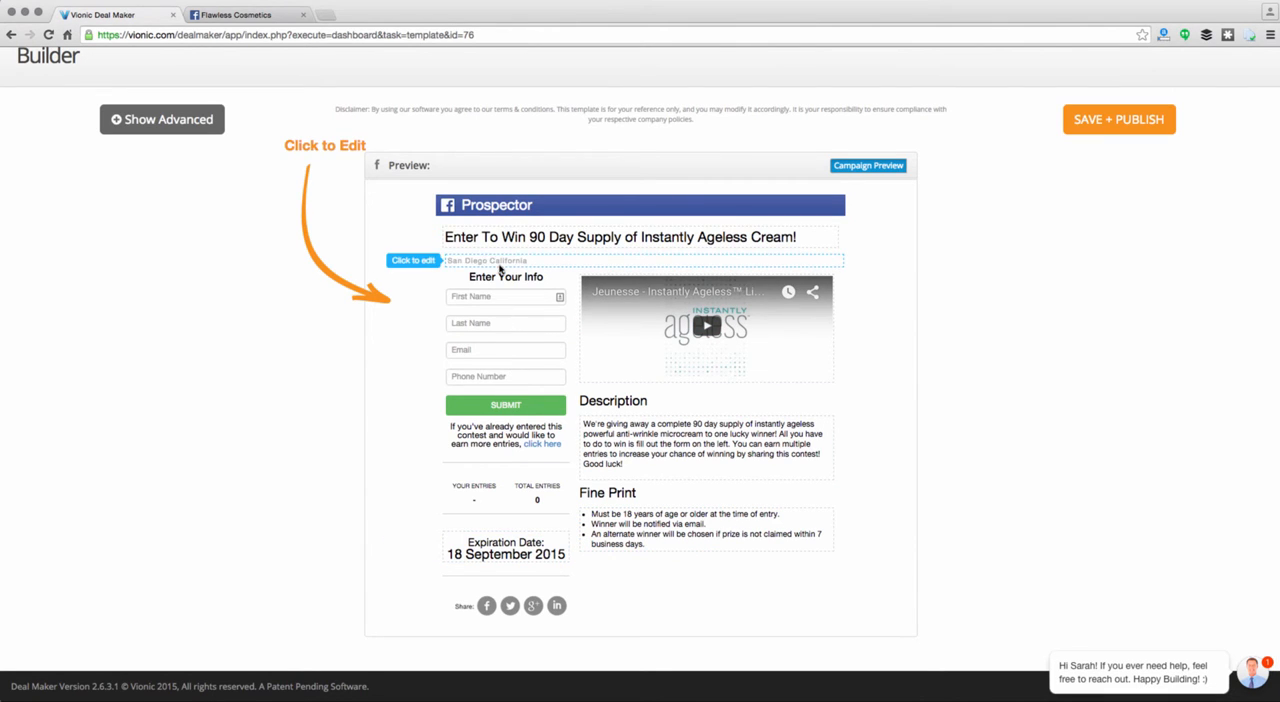
Change the campaign title to "Enter To Win 60 Day Supply of Eye Cream!"
mouse_move(618, 316)
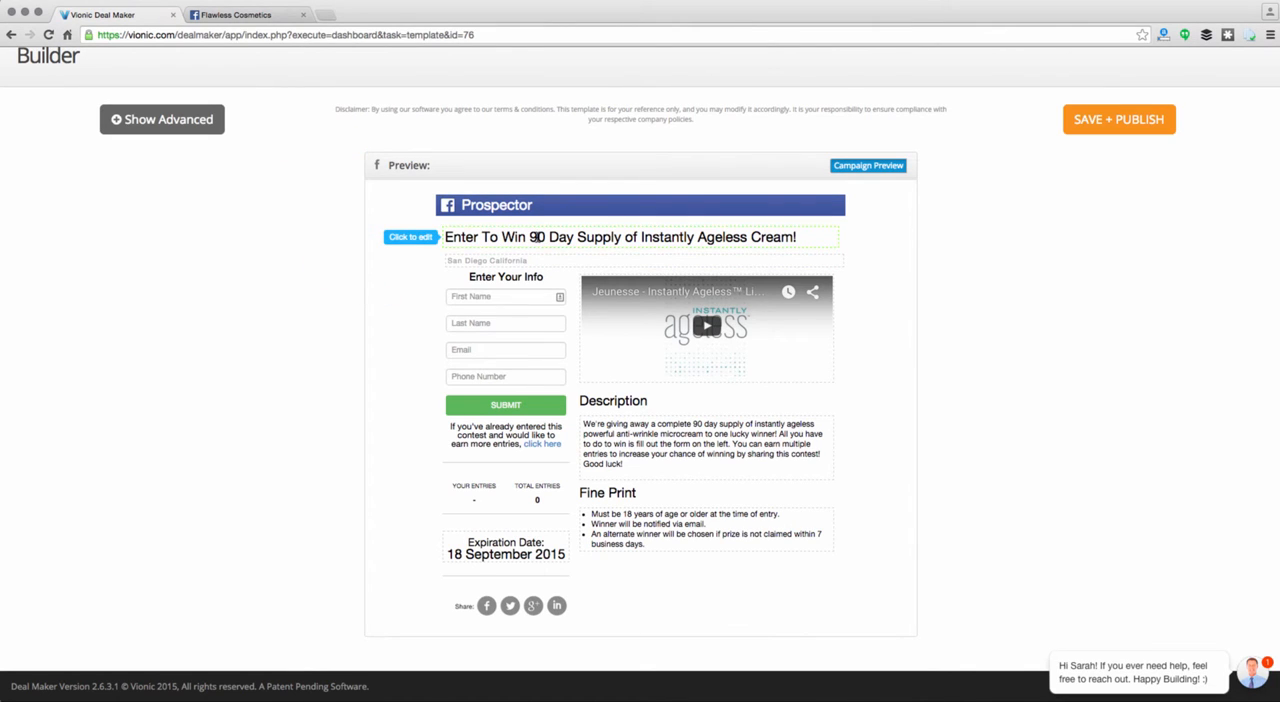
click(533, 237)
key(BackSpace)
text(6)
drag(748, 237, 640, 237)
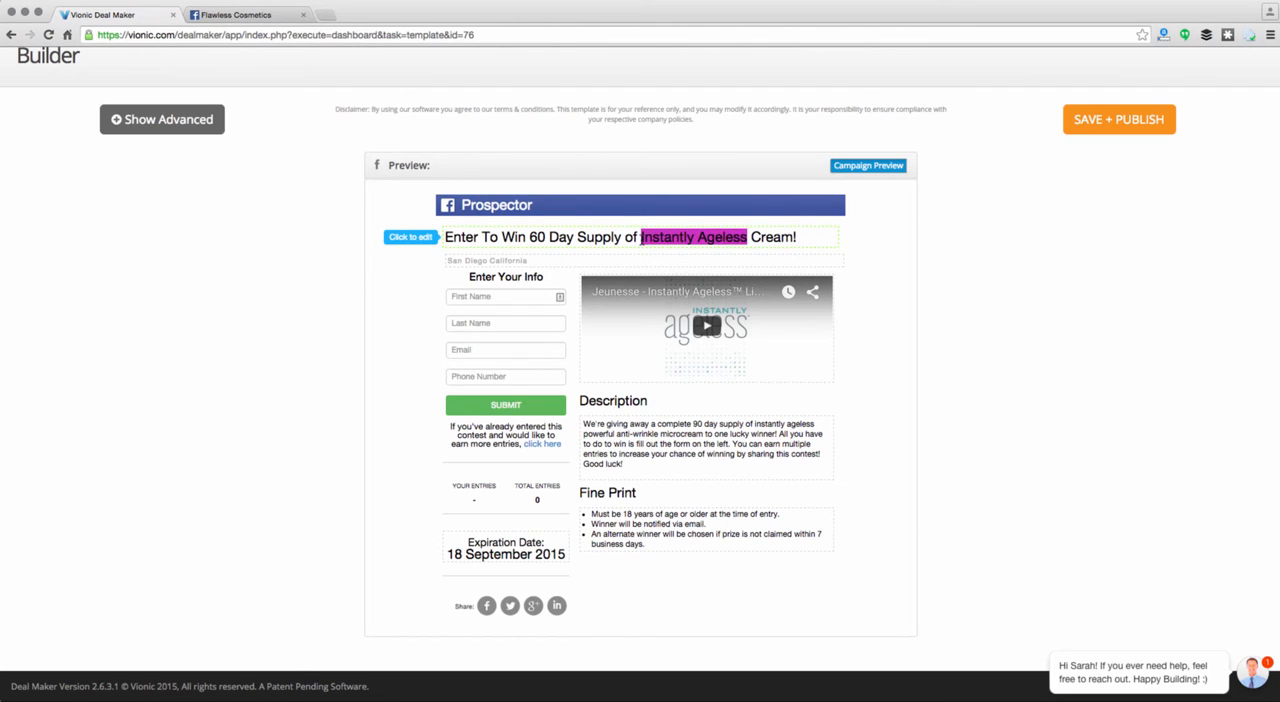
text(Eye)
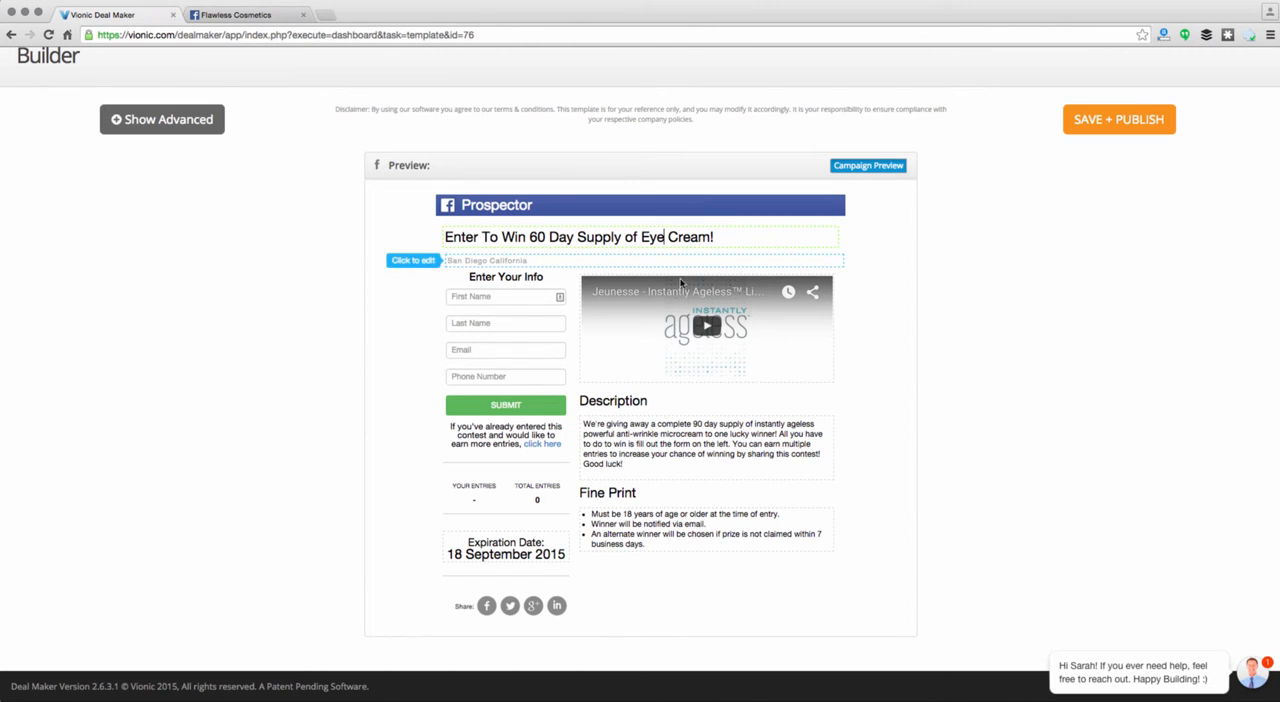
Edit the description's first sentence to offer a complete "60 day supply of eye cream"
click(644, 434)
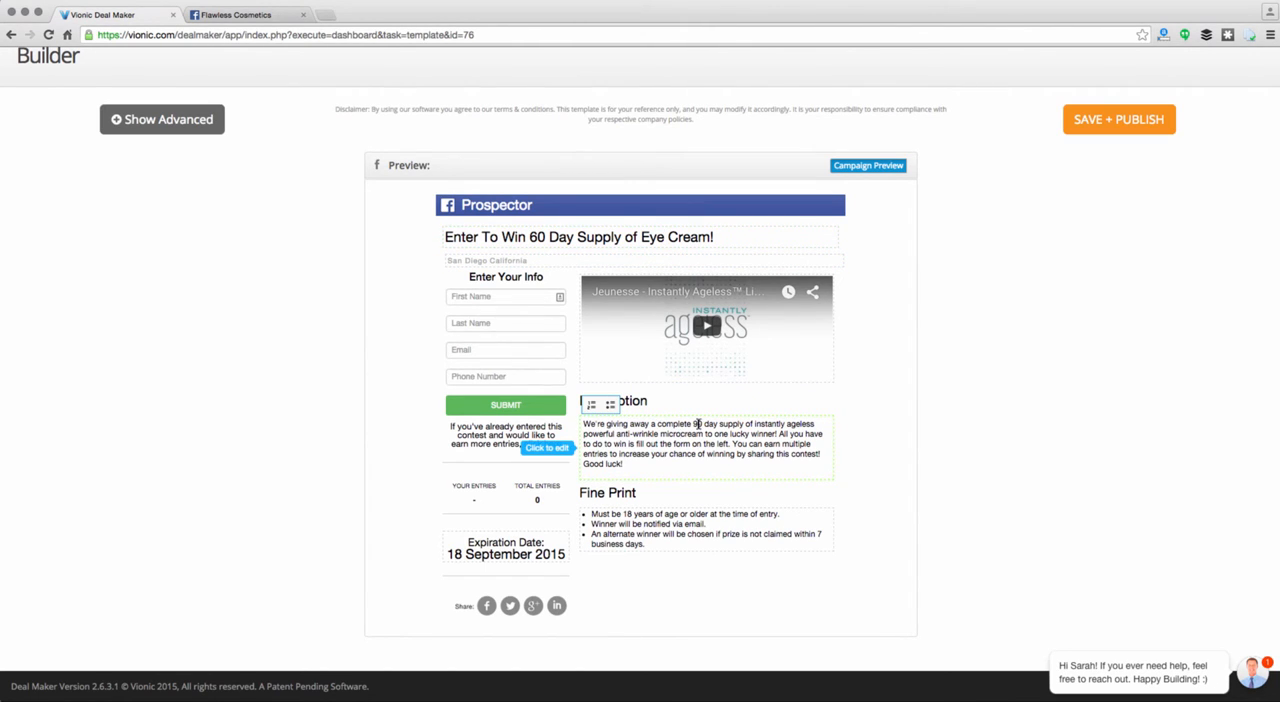
key(BackSpace)
text(6)
drag(817, 422, 760, 424)
text(eye cream powerfu)
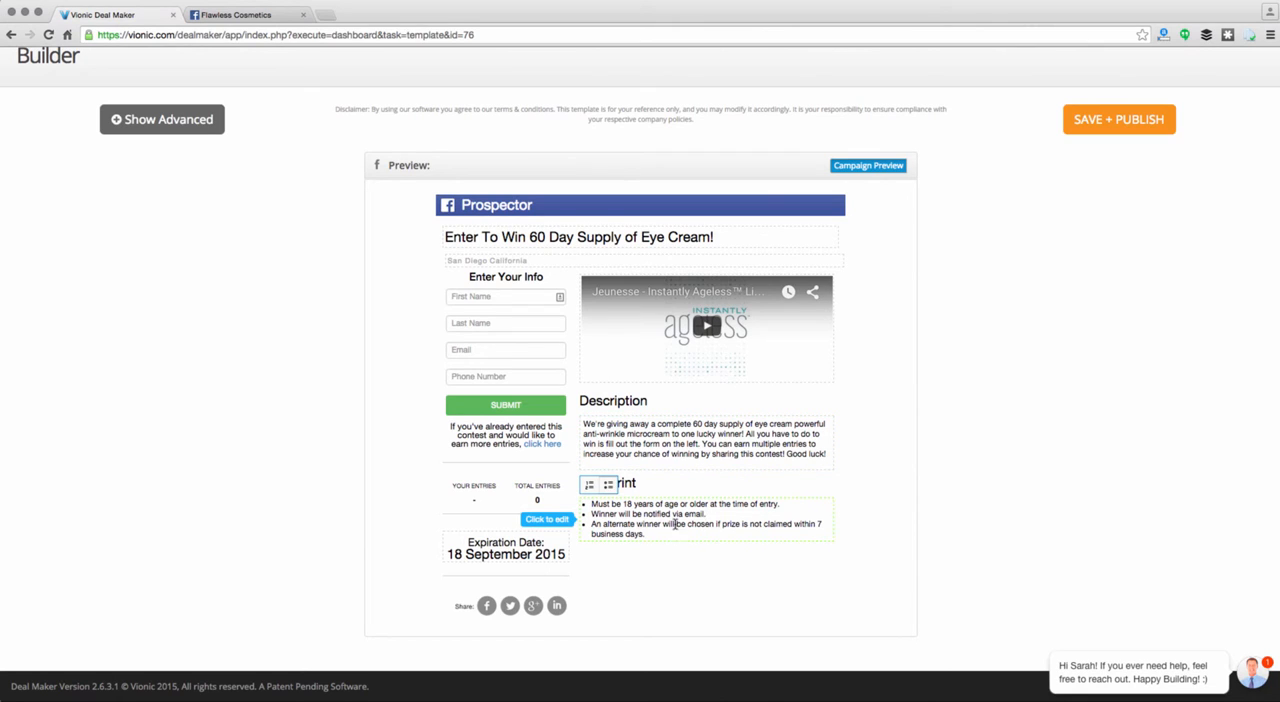
Delete the "Winner will be notified via email." bullet from the Fine Print
drag(712, 513, 591, 513)
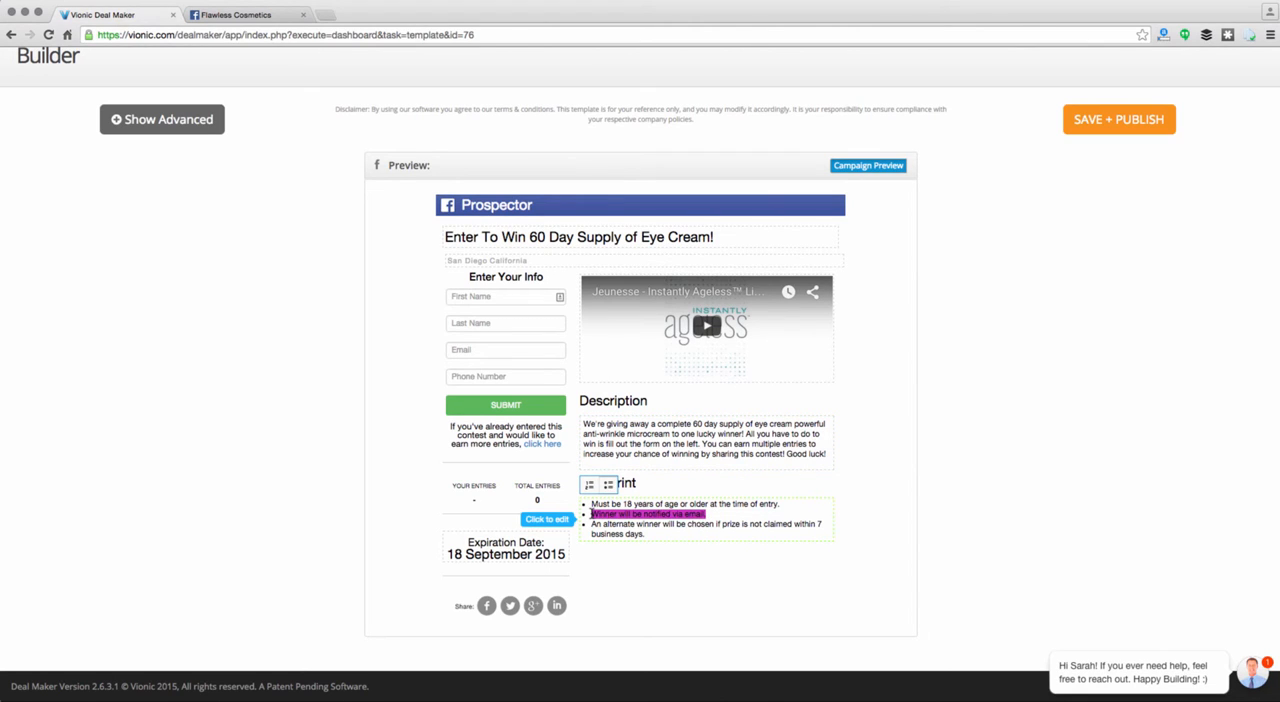
key(BackSpace)
key(BackSpace)
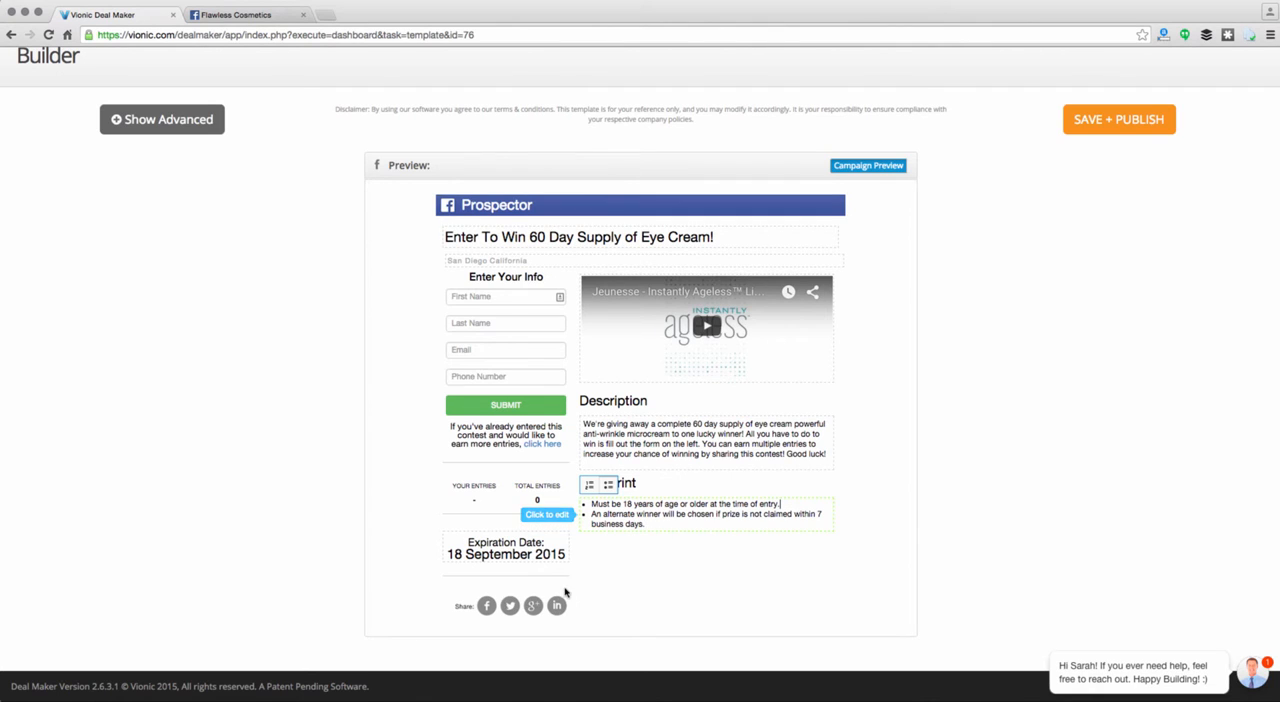
Set the campaign's expiration date to 10 September 2015
click(509, 552)
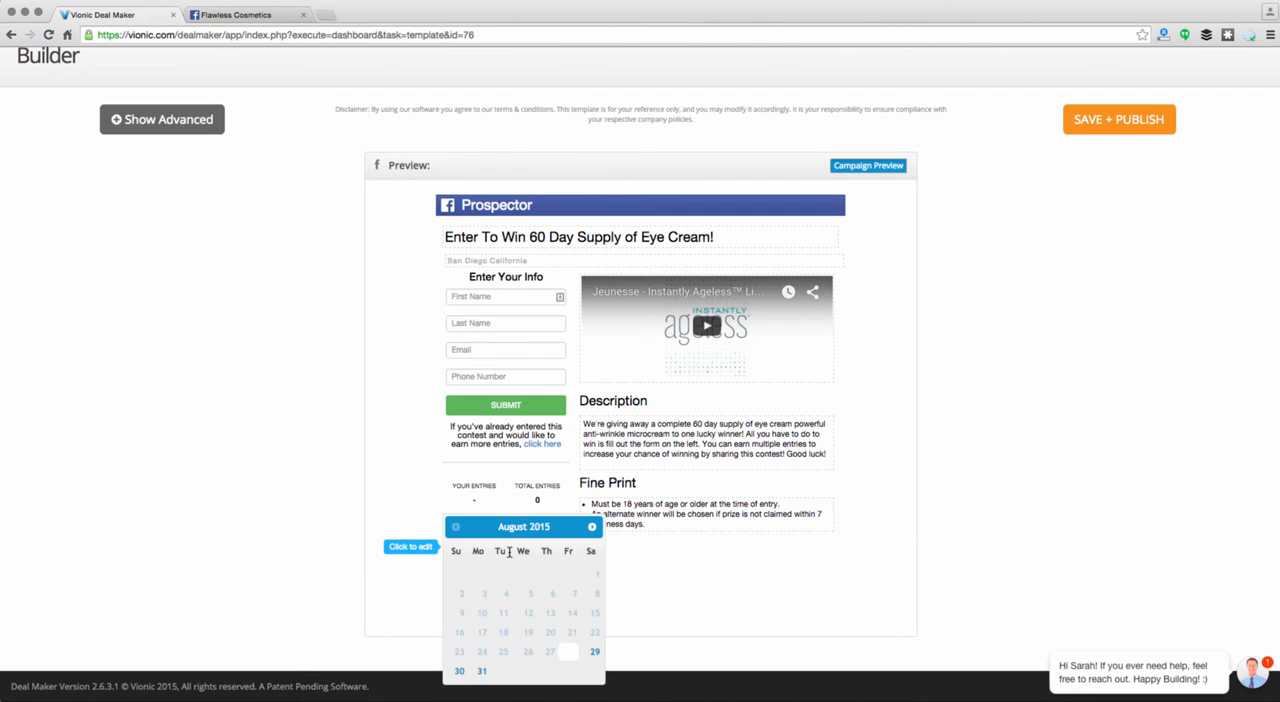
click(592, 526)
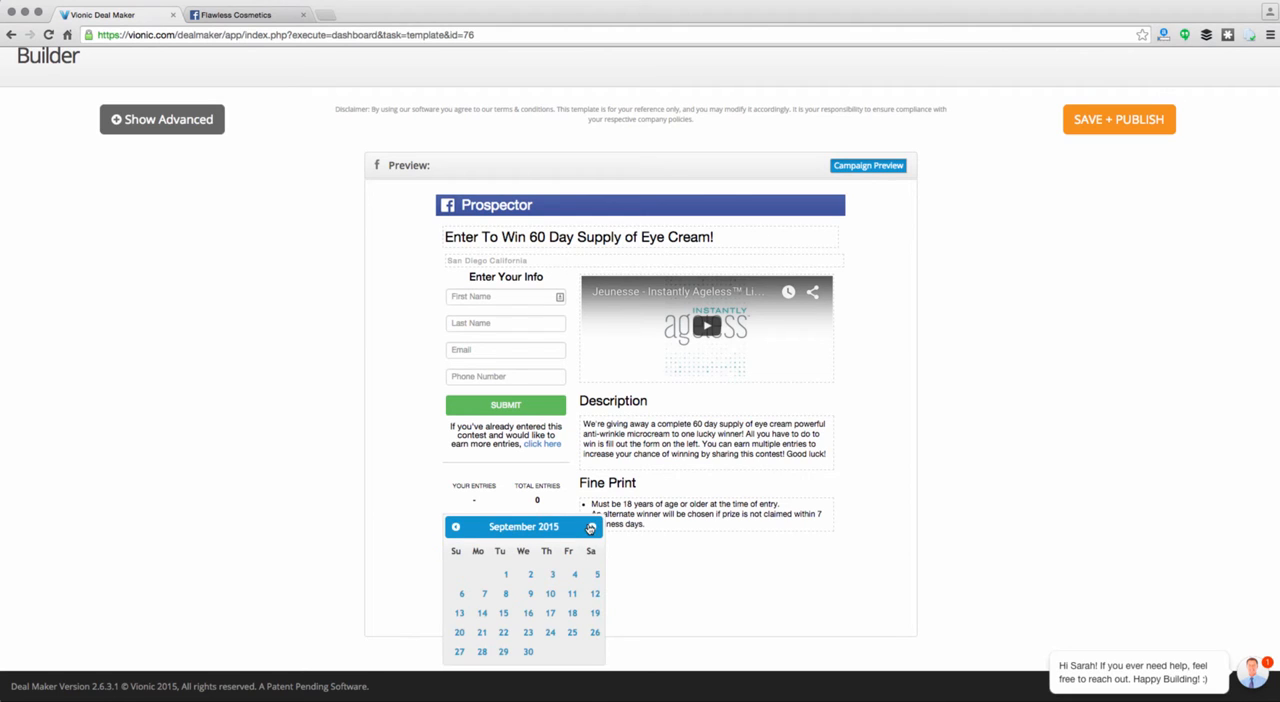
click(550, 594)
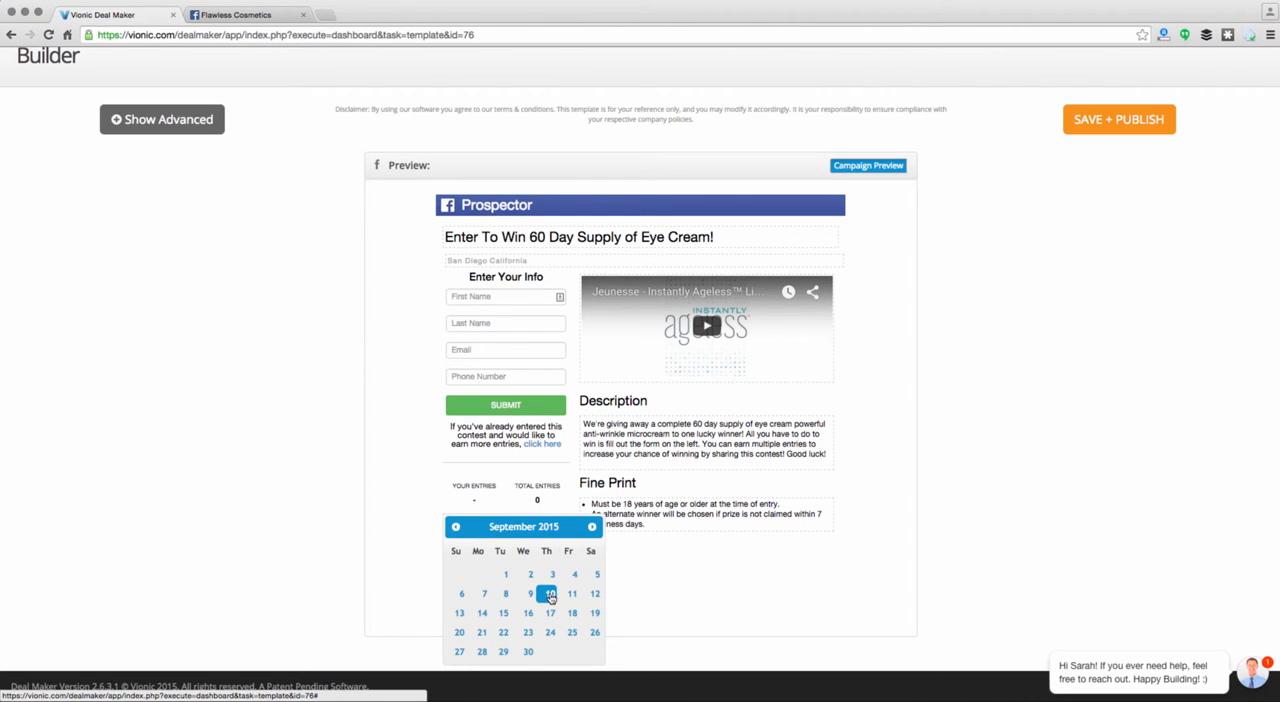
click(637, 552)
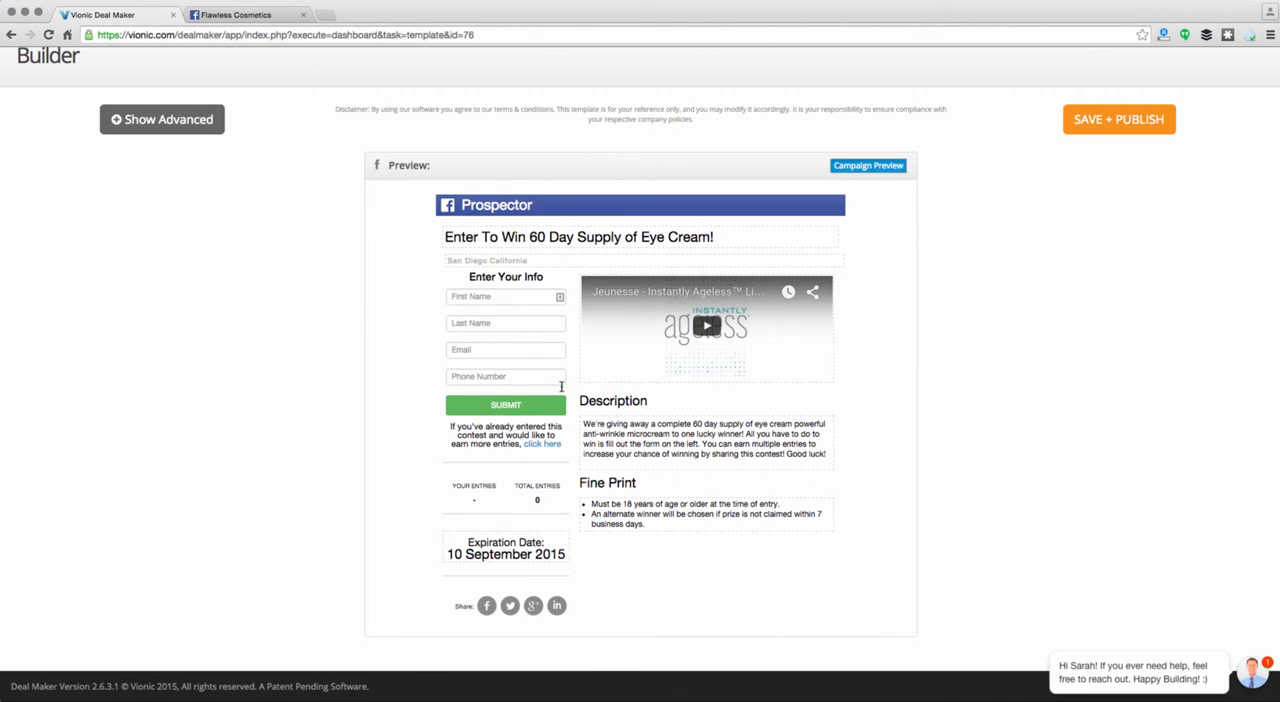
Check the country, state and city choices for the campaign's location
click(500, 260)
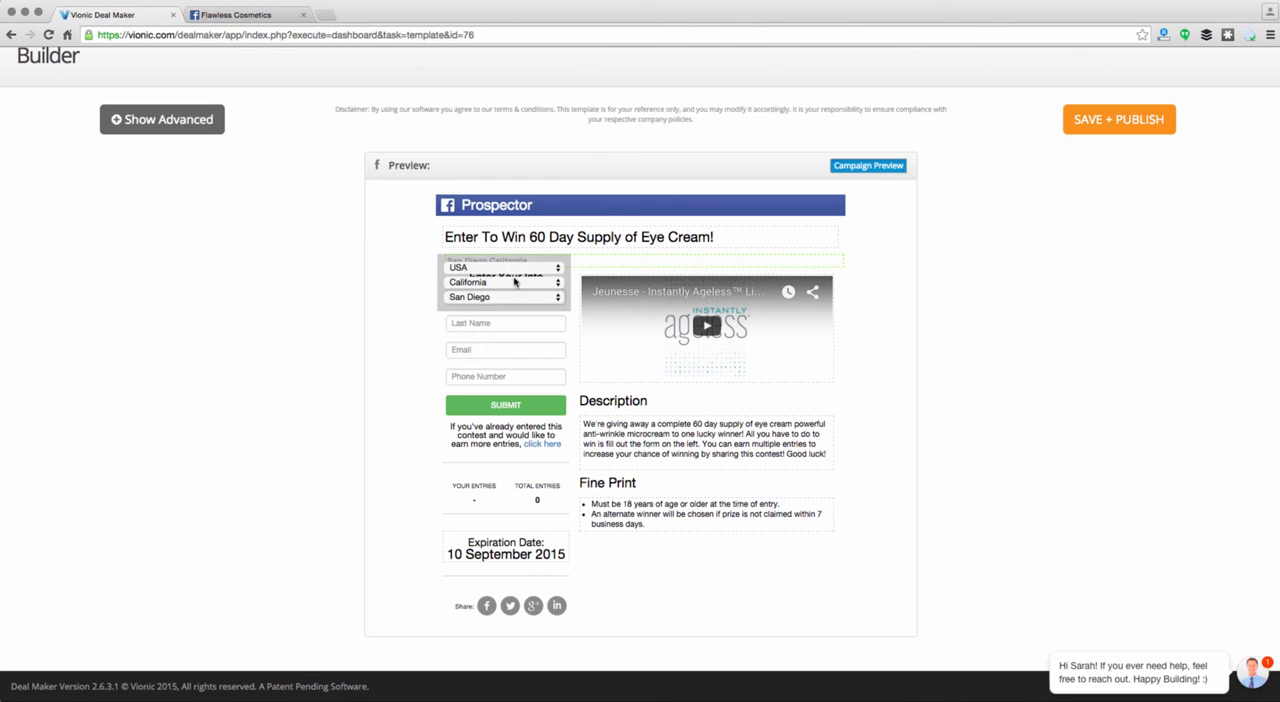
click(423, 297)
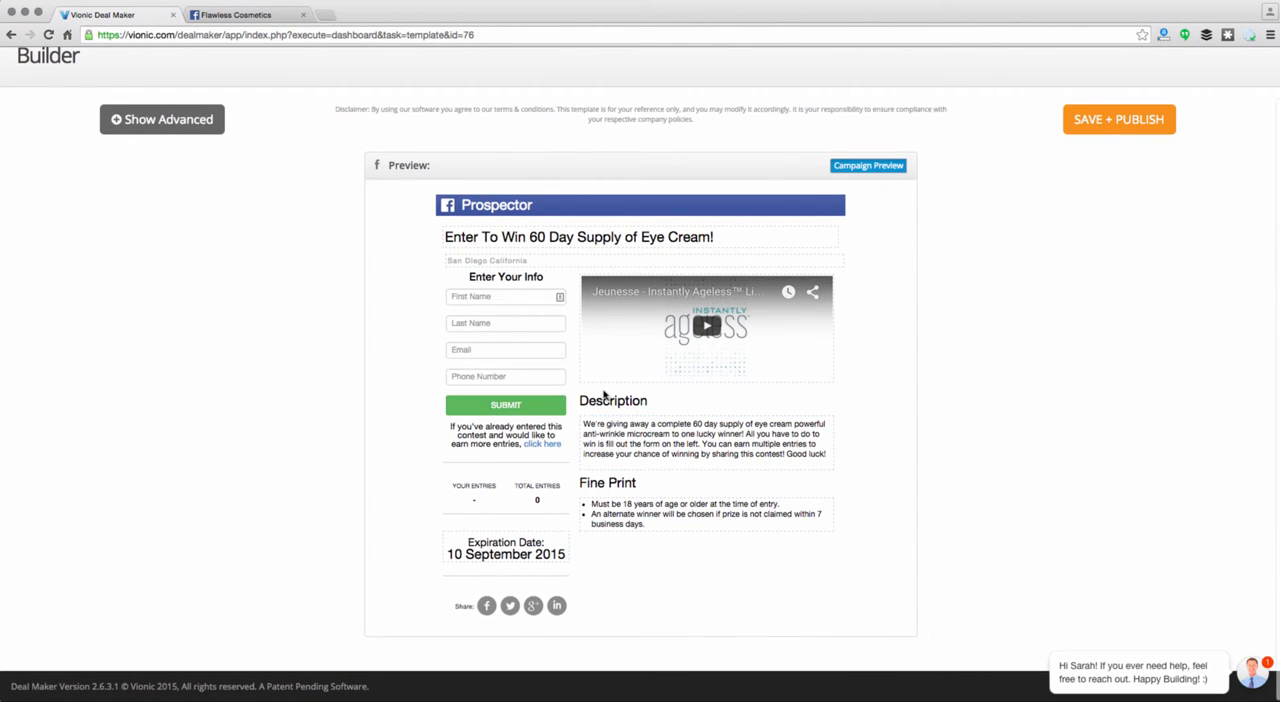
Browse the stock images offered for the campaign's media area without choosing one
mouse_move(623, 348)
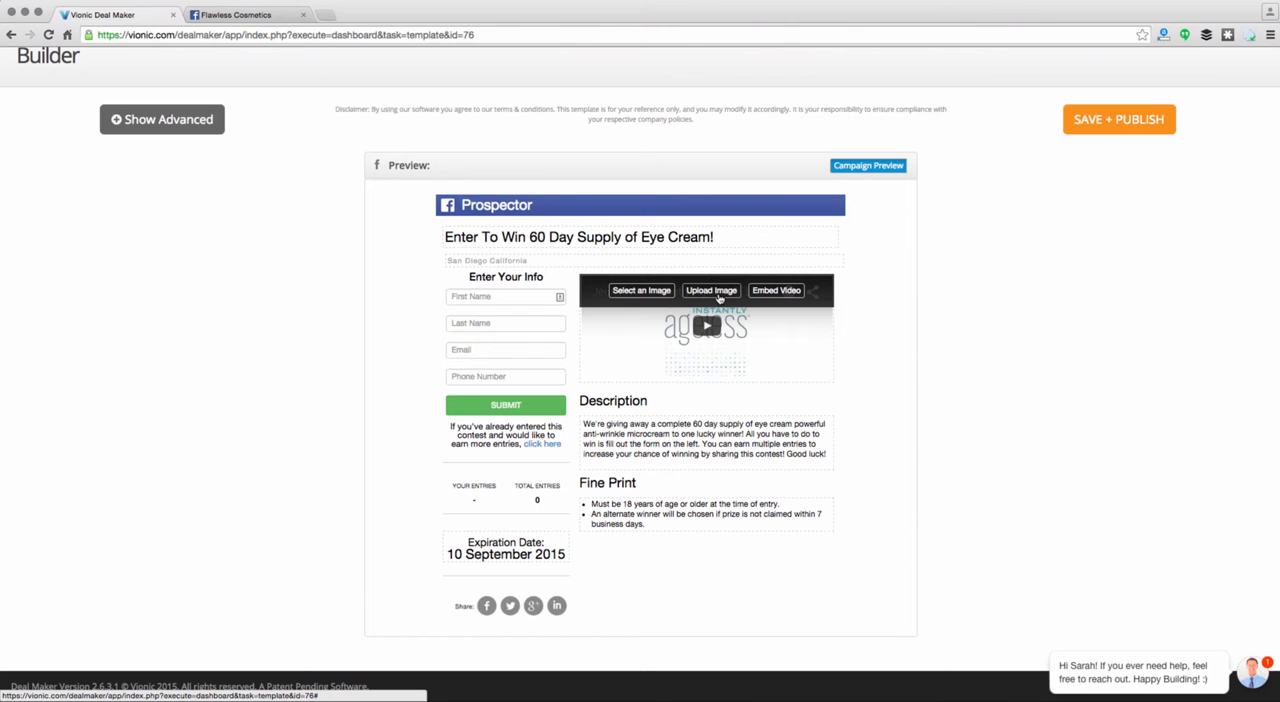
click(641, 290)
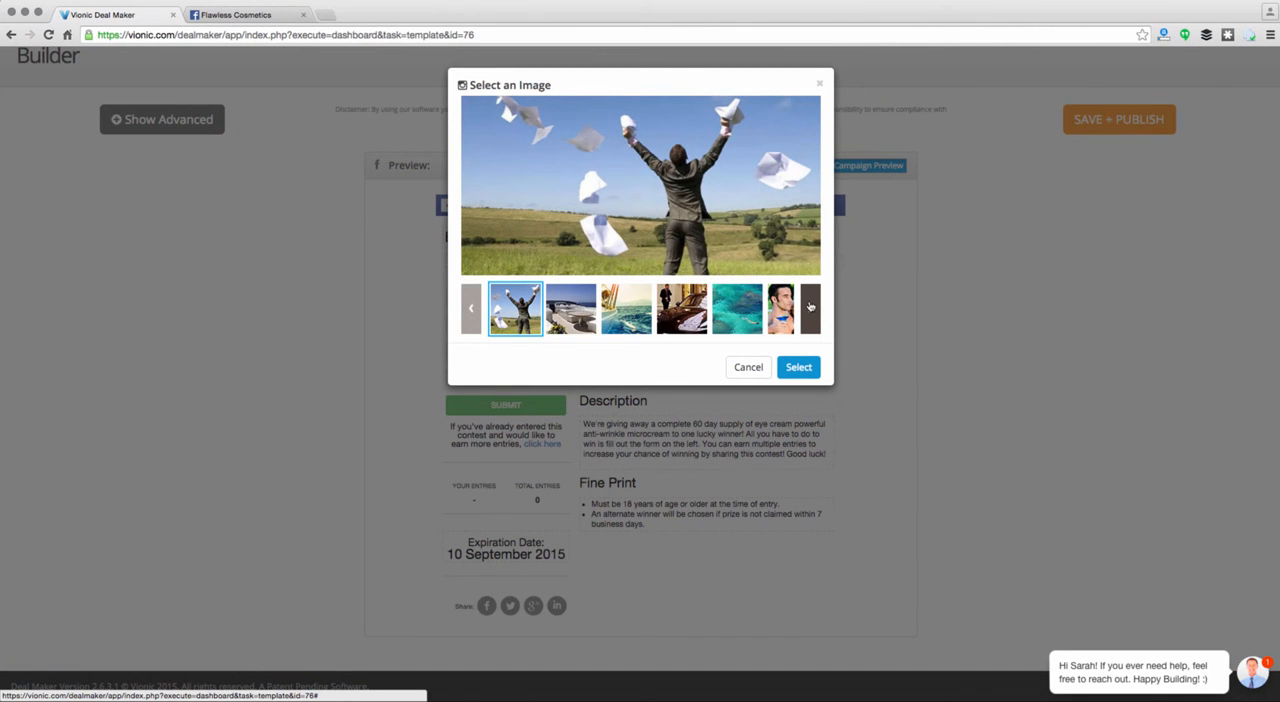
click(810, 306)
click(810, 306)
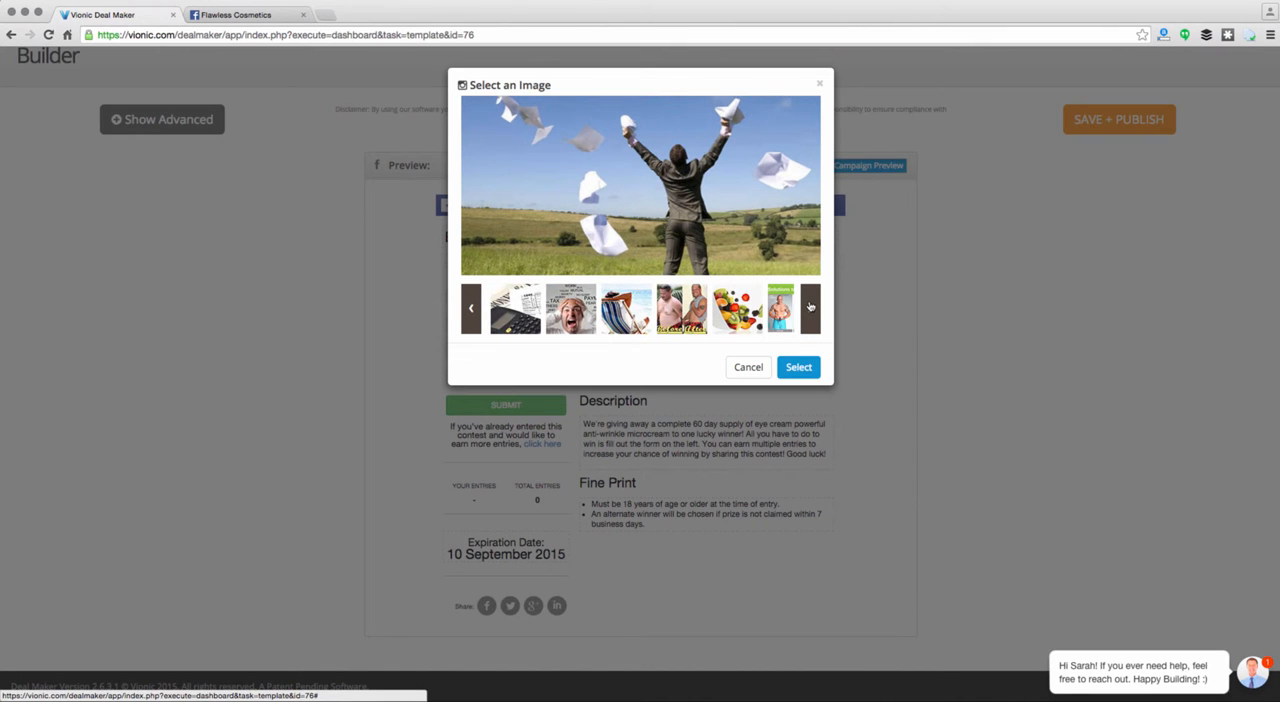
click(810, 306)
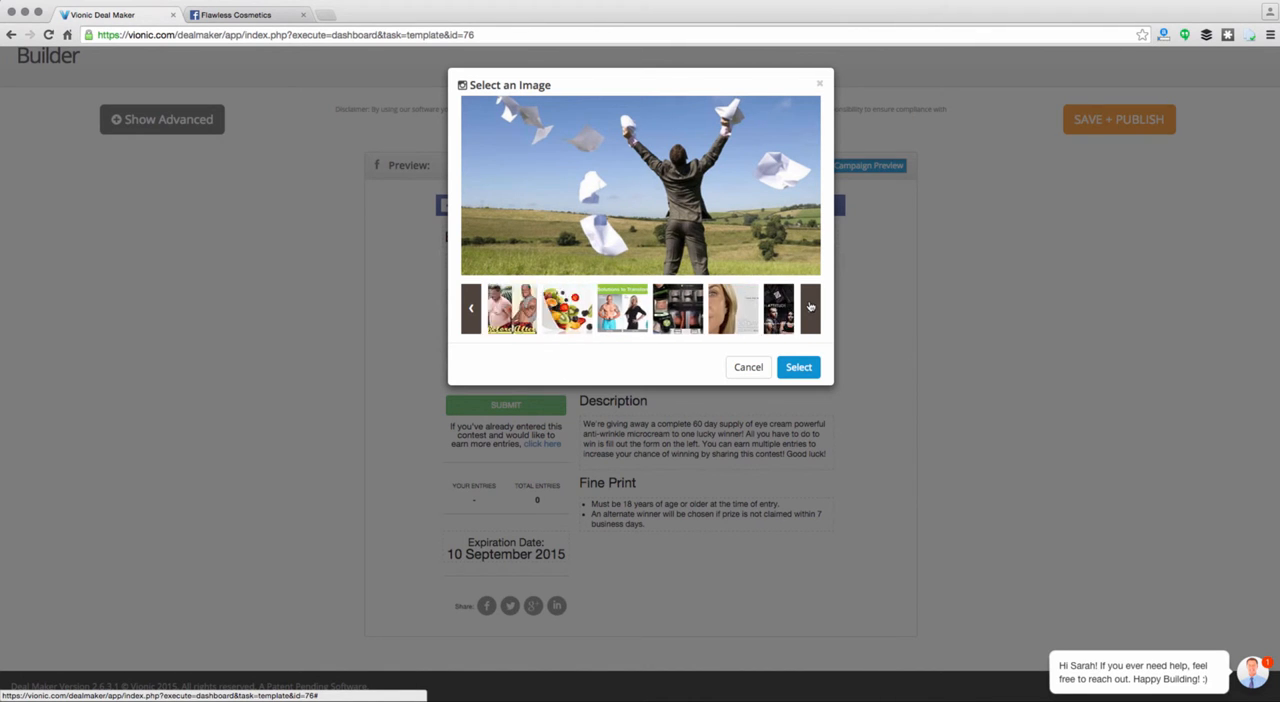
click(752, 367)
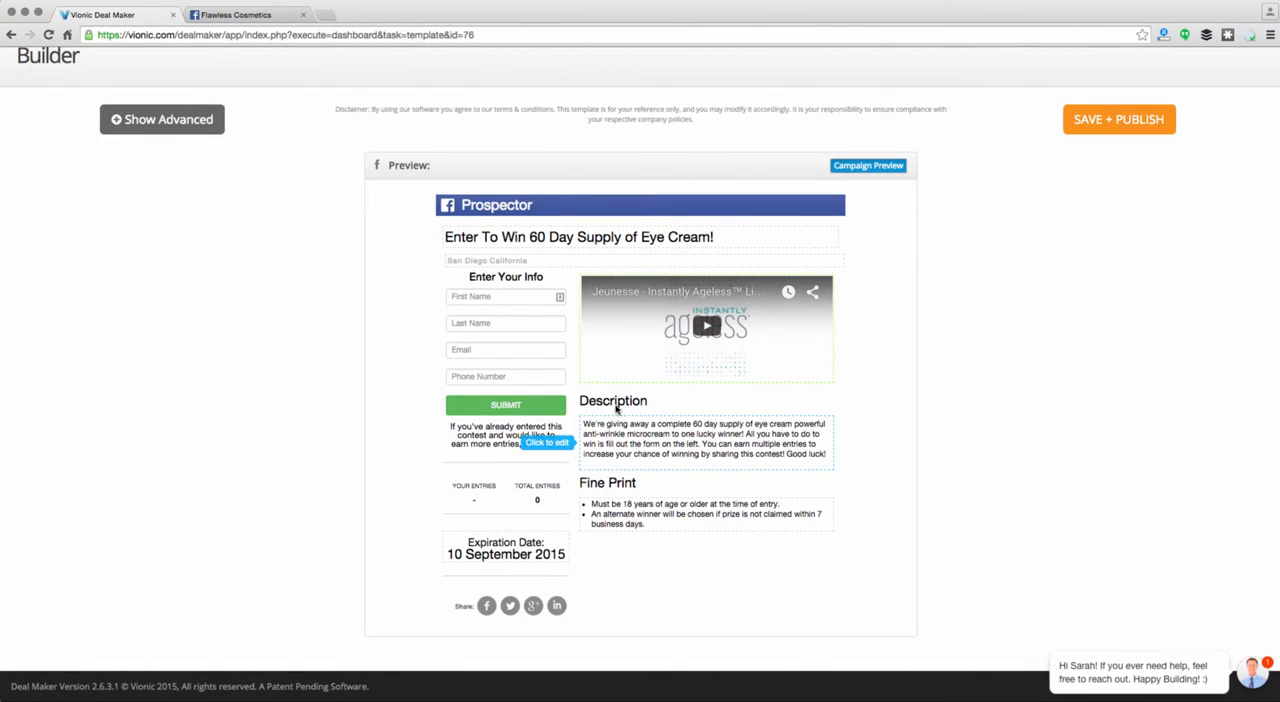
Save and publish the campaign and view it on the Flawless Cosmetics Facebook page
mouse_move(654, 386)
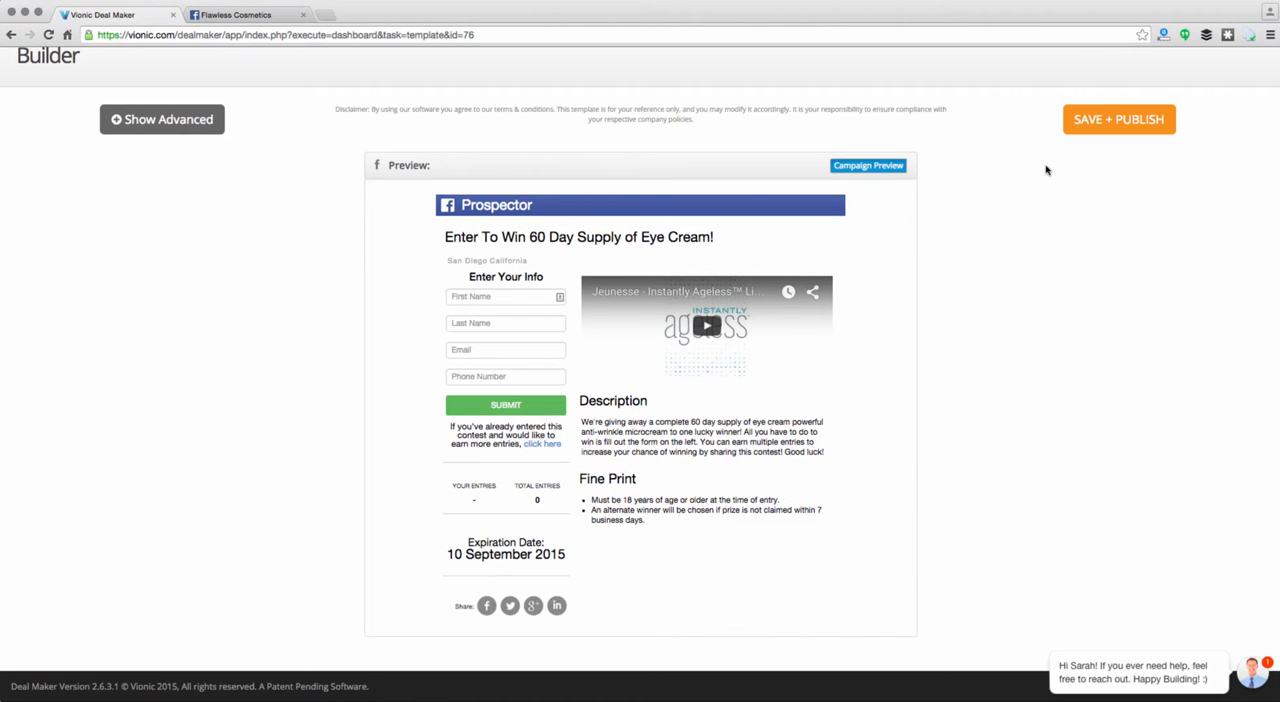
click(1100, 116)
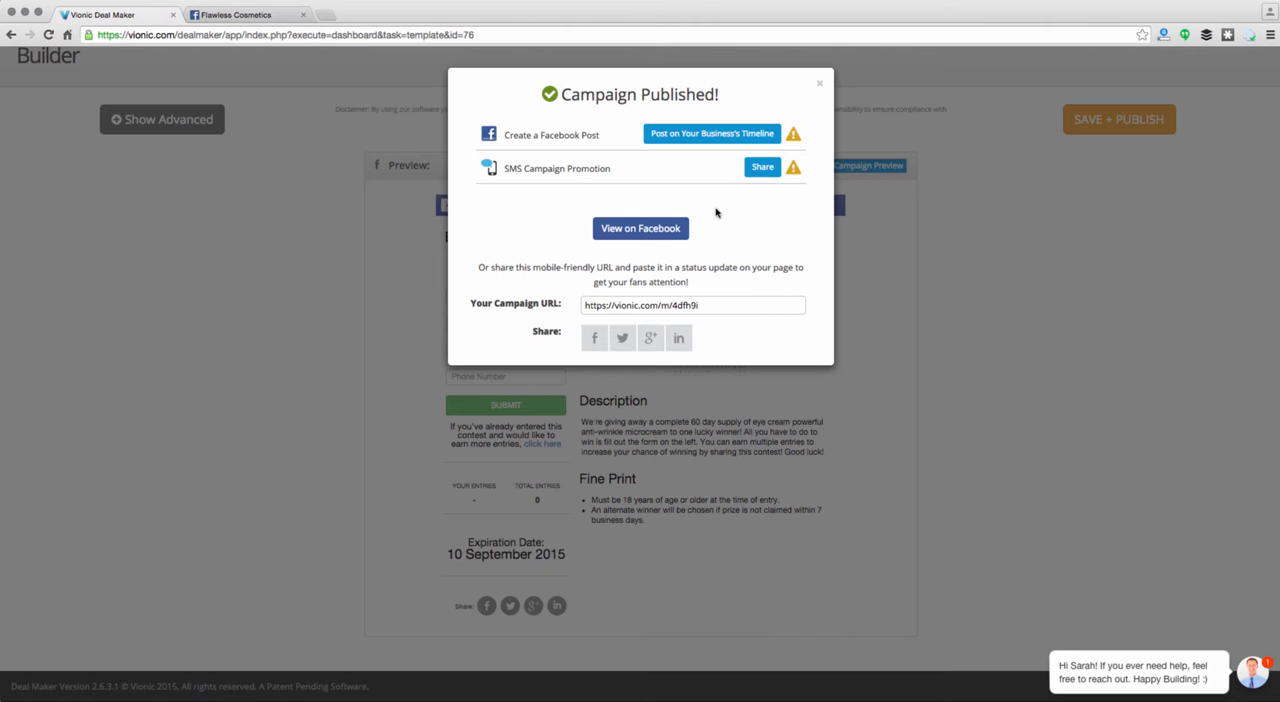
click(629, 230)
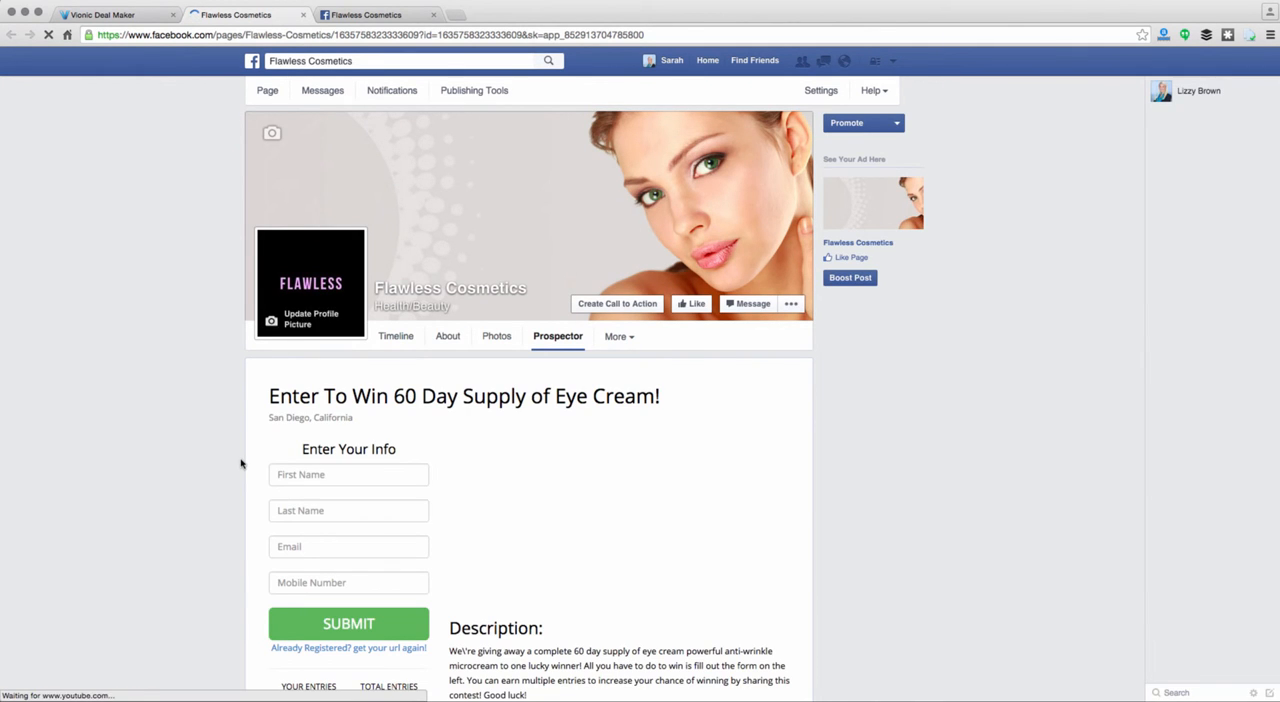
scroll(240, 463, down, 3)
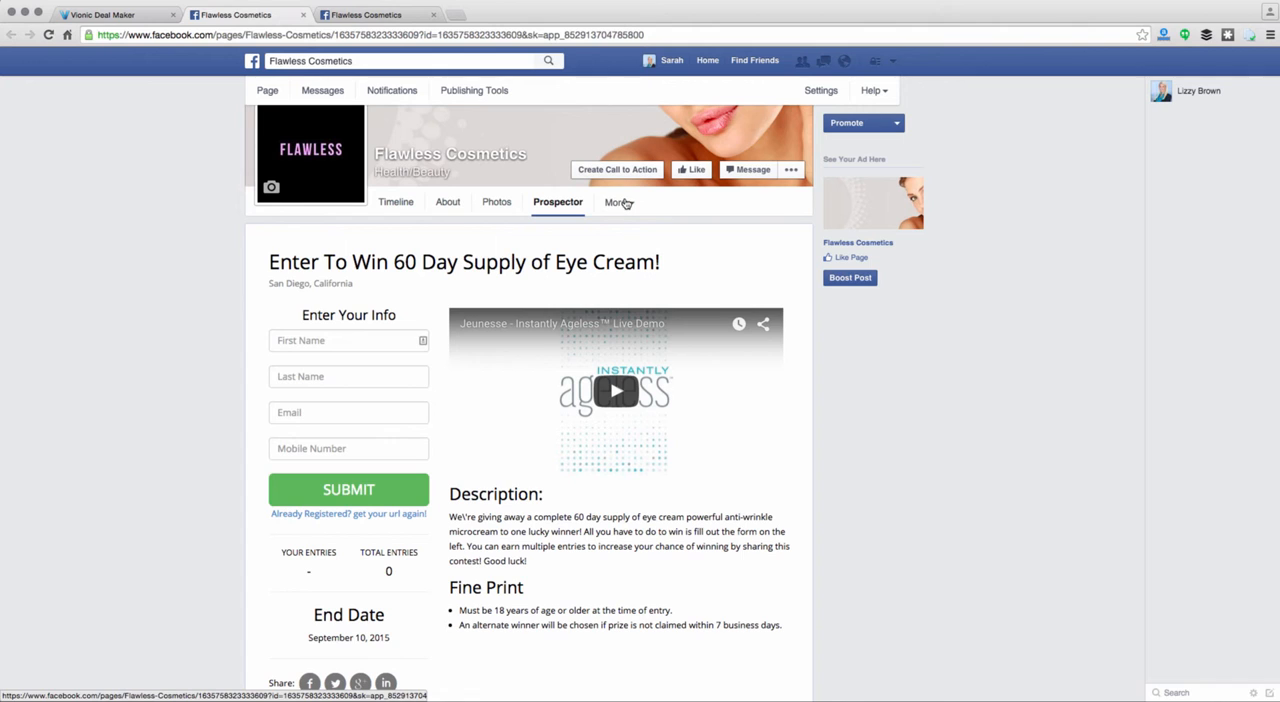
Examine how the Facebook page's tabs, including Prospector, can be reordered, then leave without saving
click(625, 203)
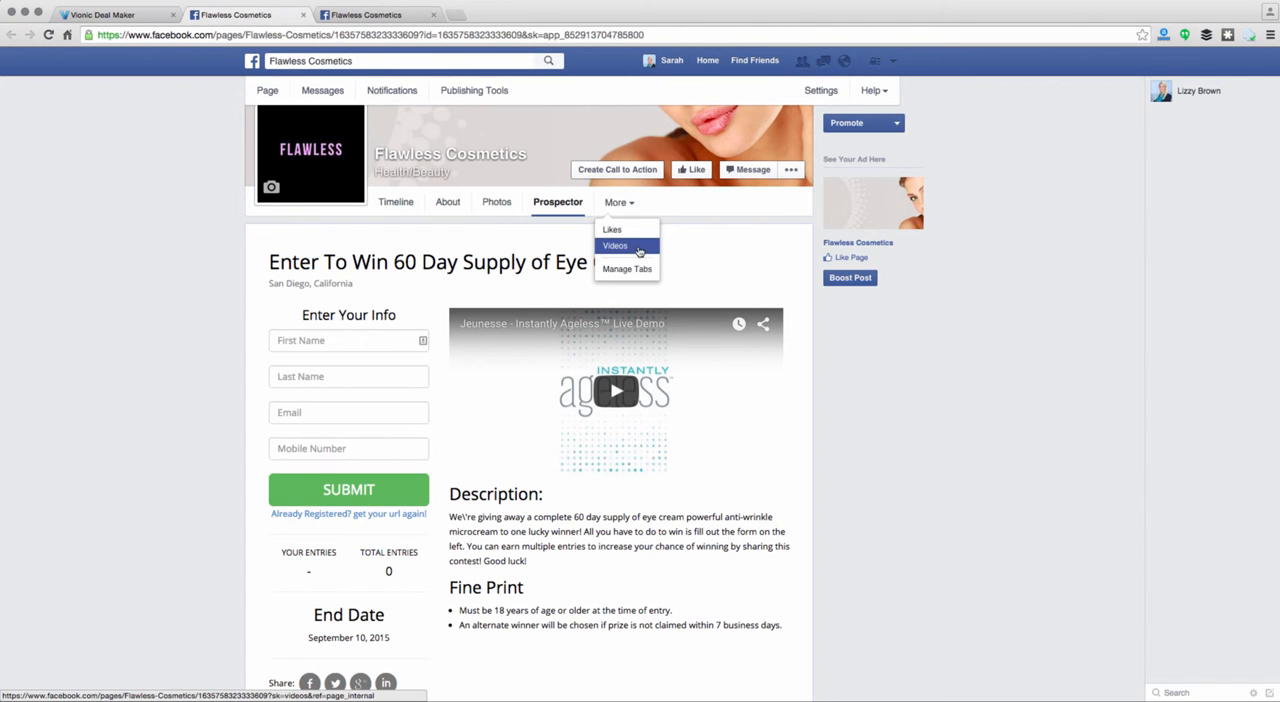
click(640, 269)
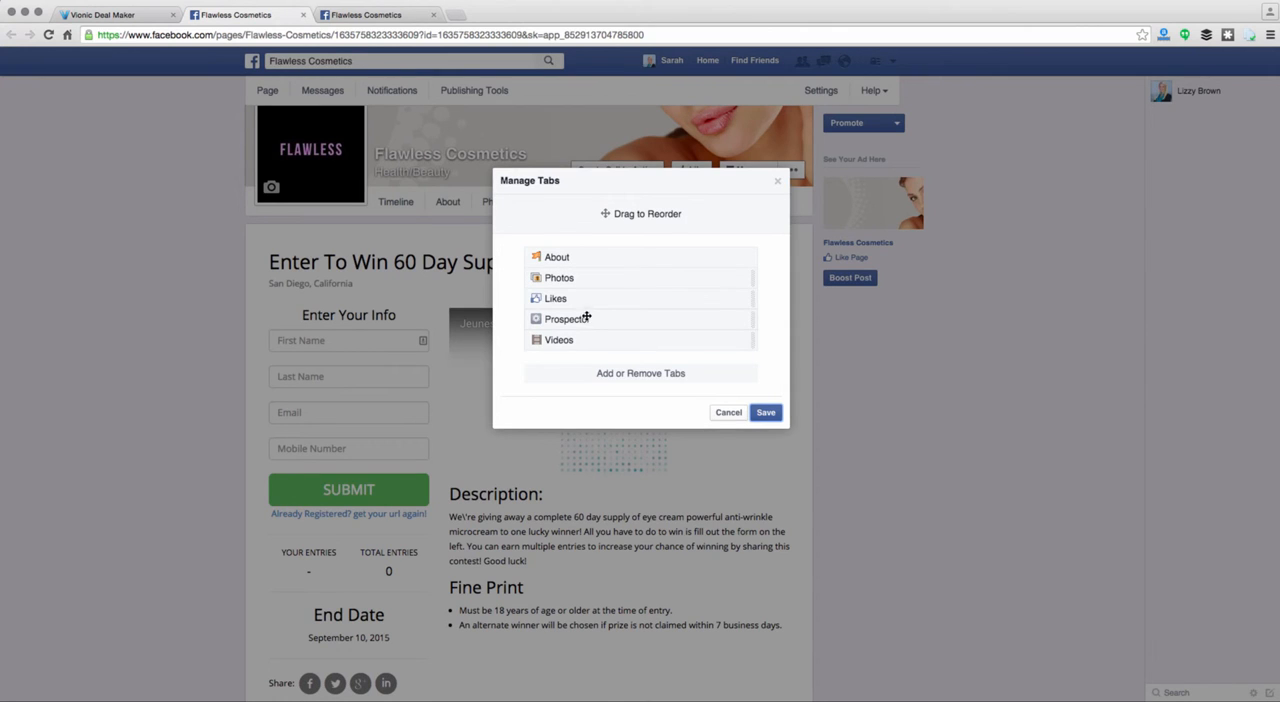
mouse_move(586, 313)
mouse_down()
mouse_move(578, 298)
mouse_move(586, 327)
mouse_up()
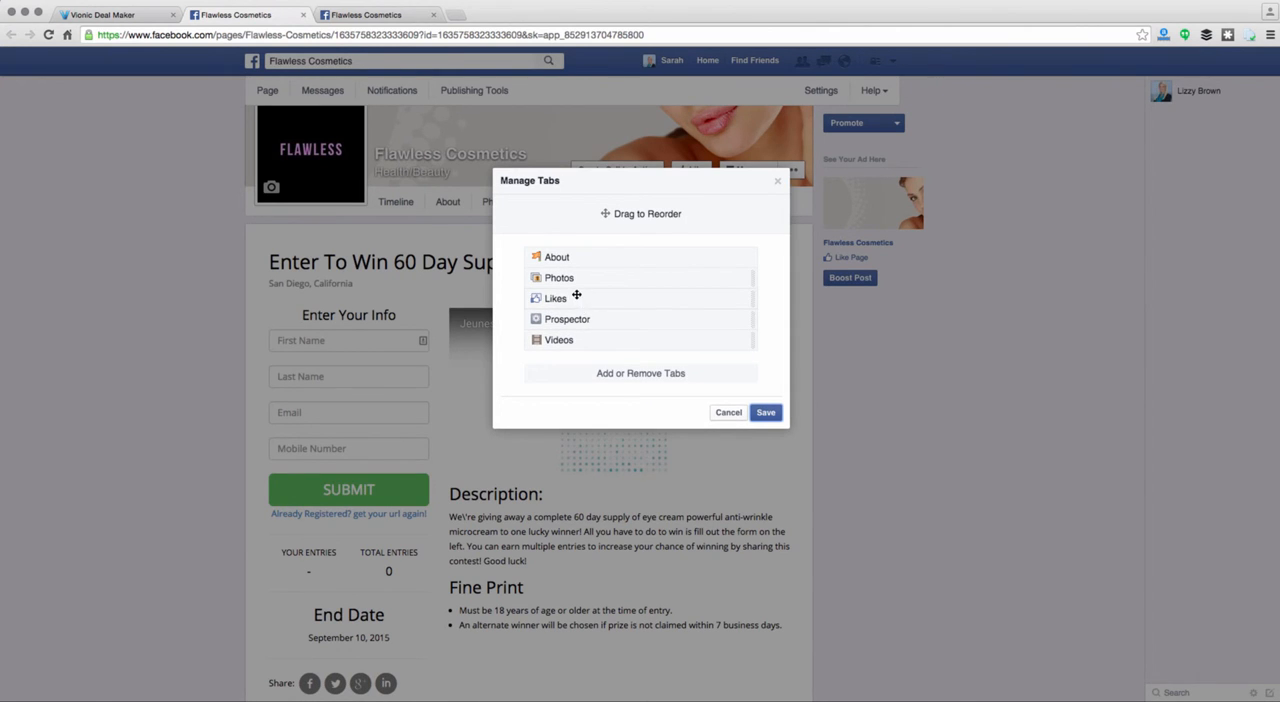
click(728, 413)
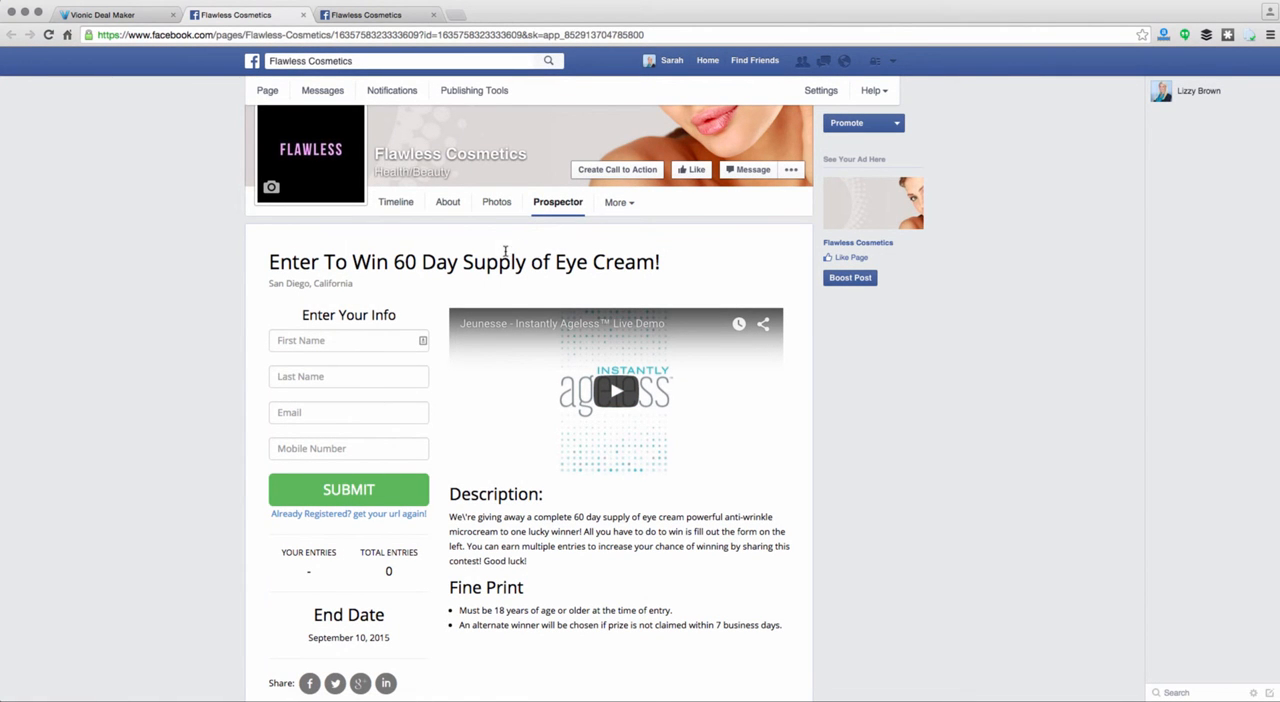
Fill in the contest entry form with a test entrant's first name, last name, email and mobile number
scroll(251, 414, down, 3)
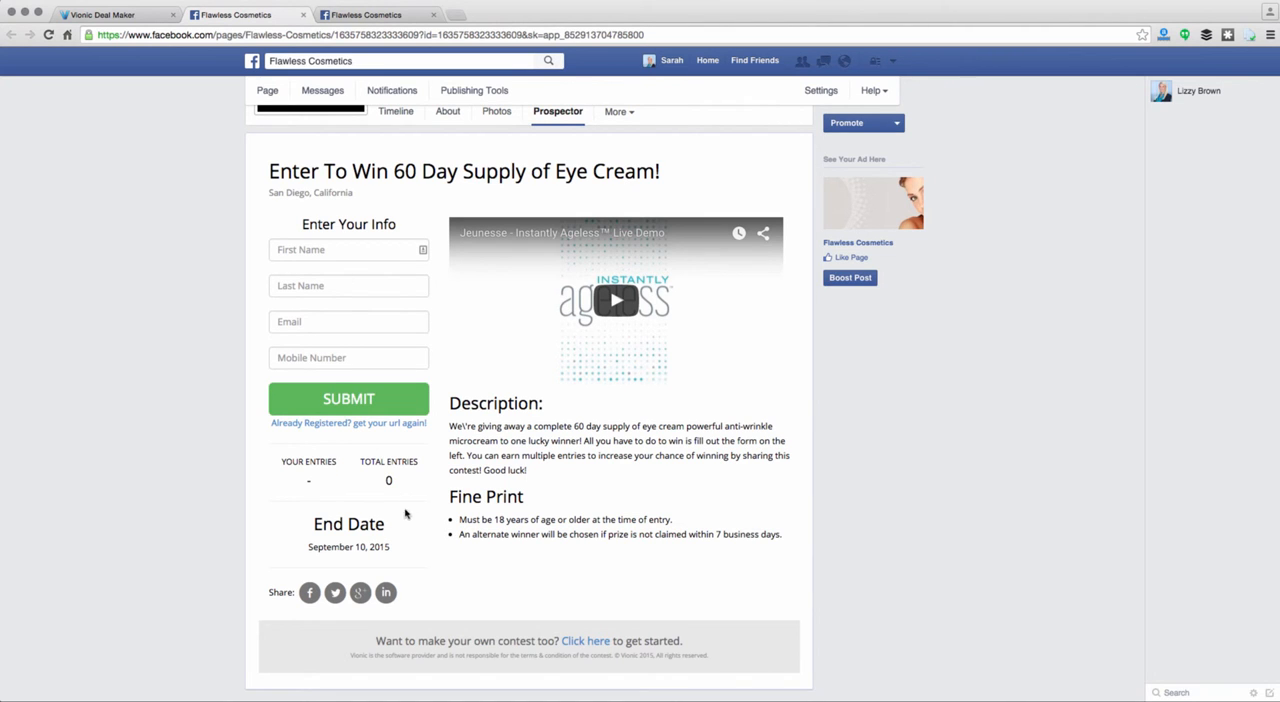
scroll(415, 512, up, 2)
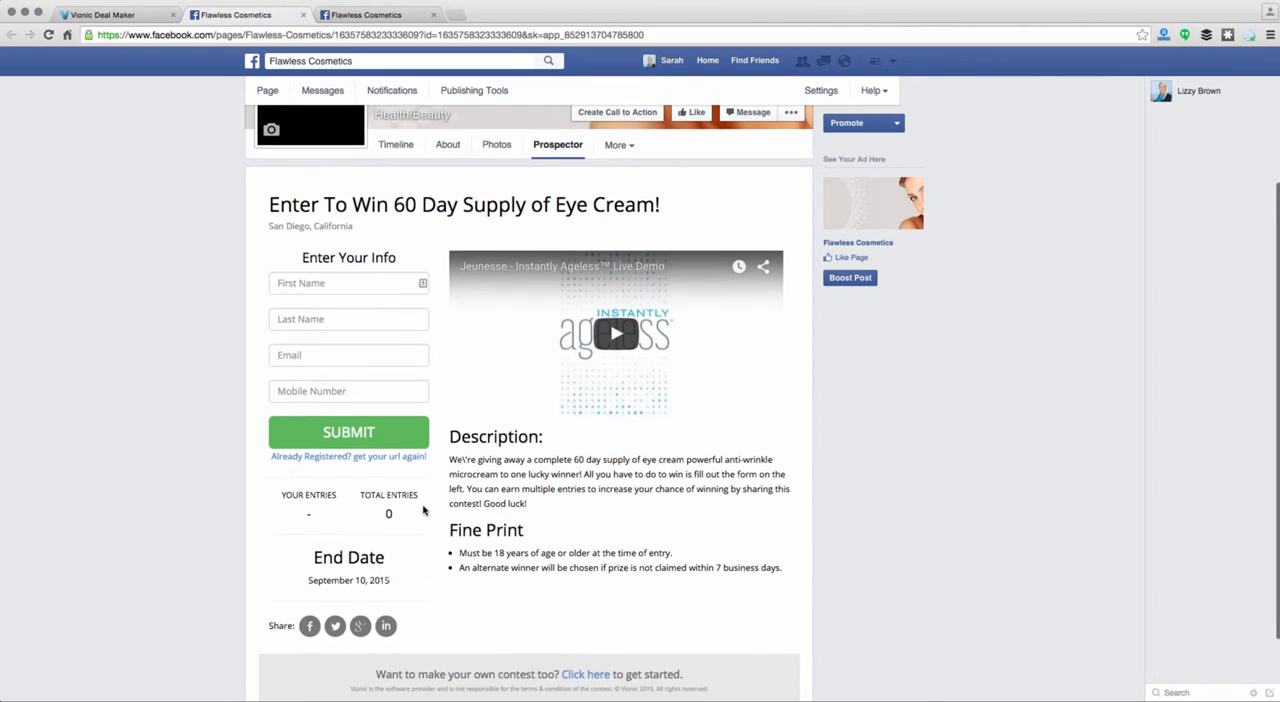
scroll(423, 510, up, 2)
click(313, 327)
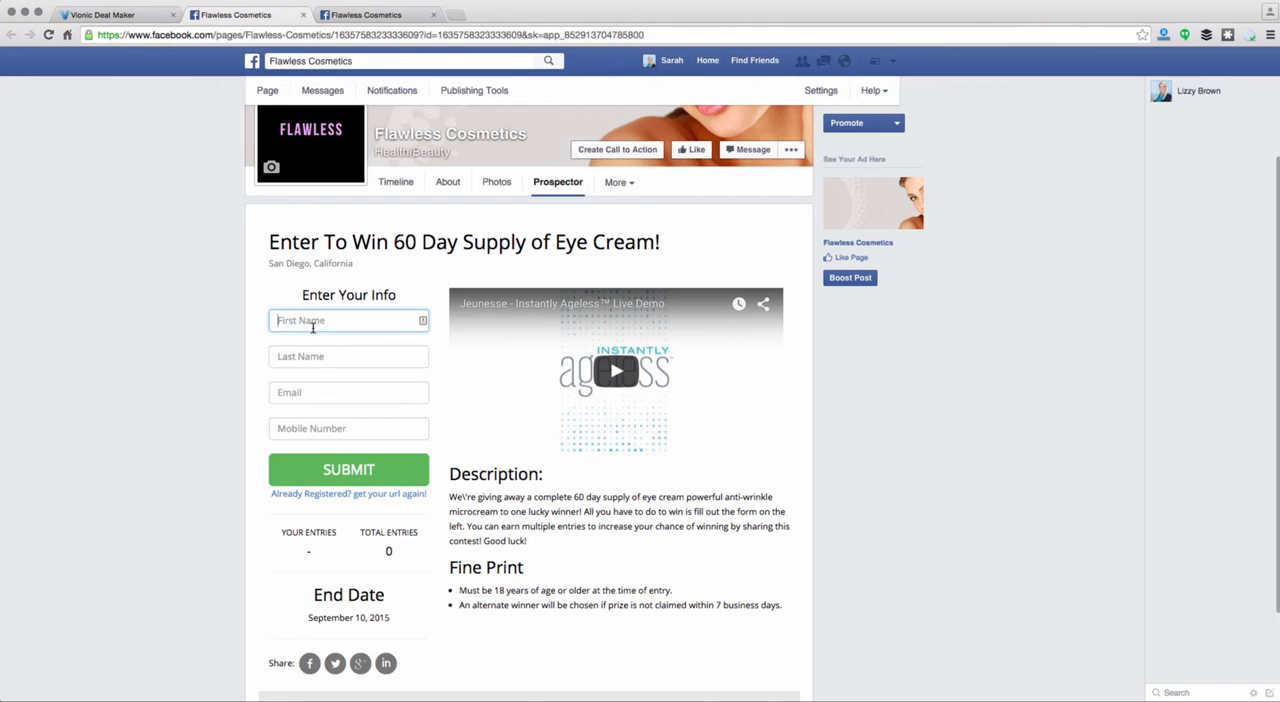
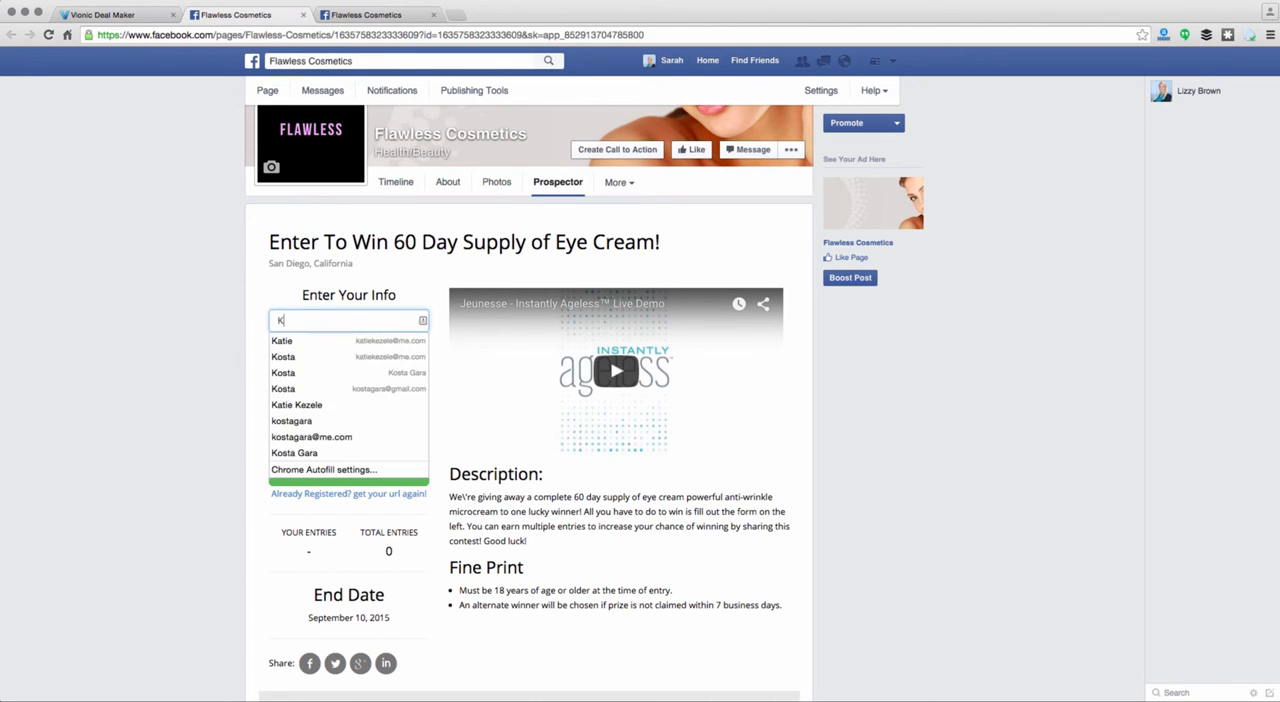
key(Tab)
key(Tab)
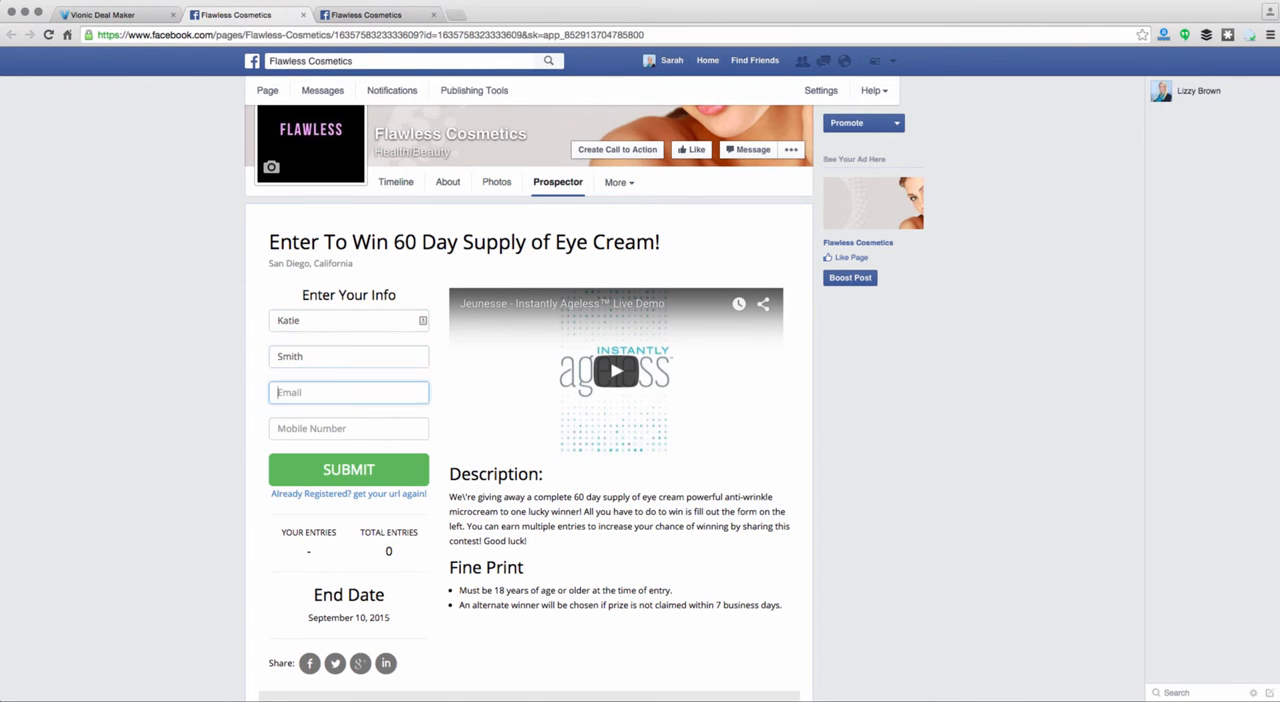
key(Tab)
text(1)
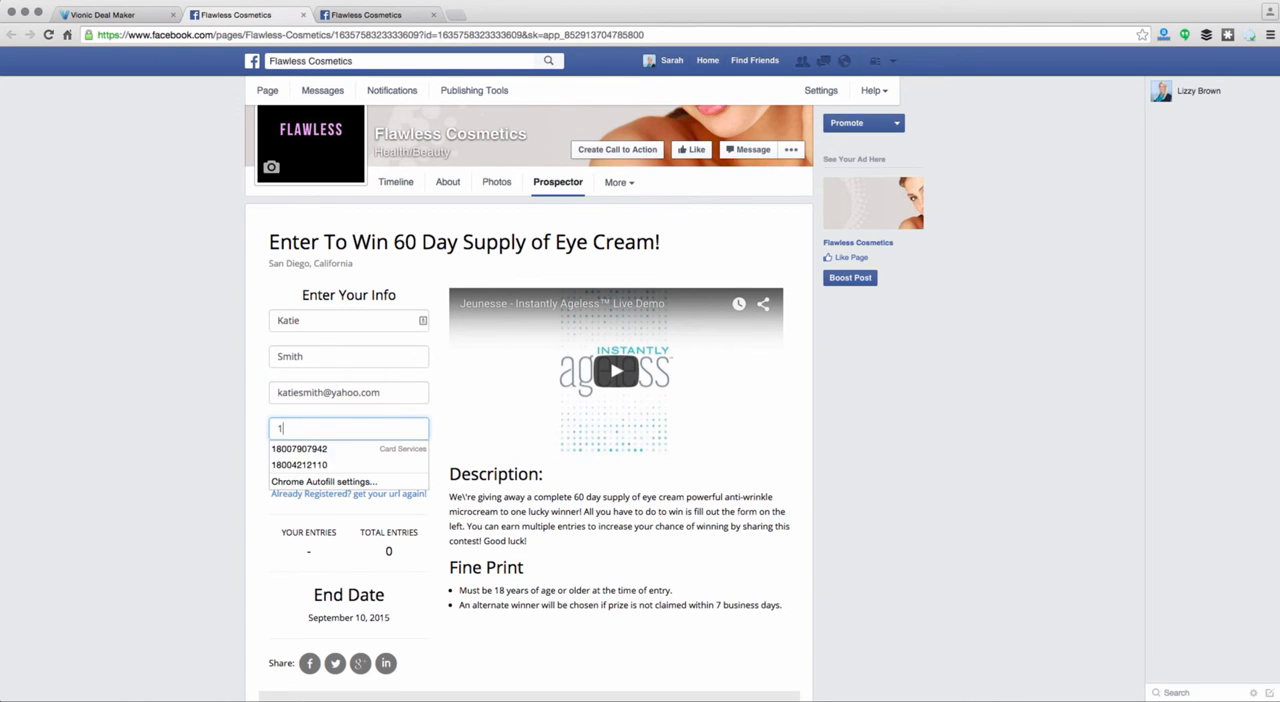
text(123345566)
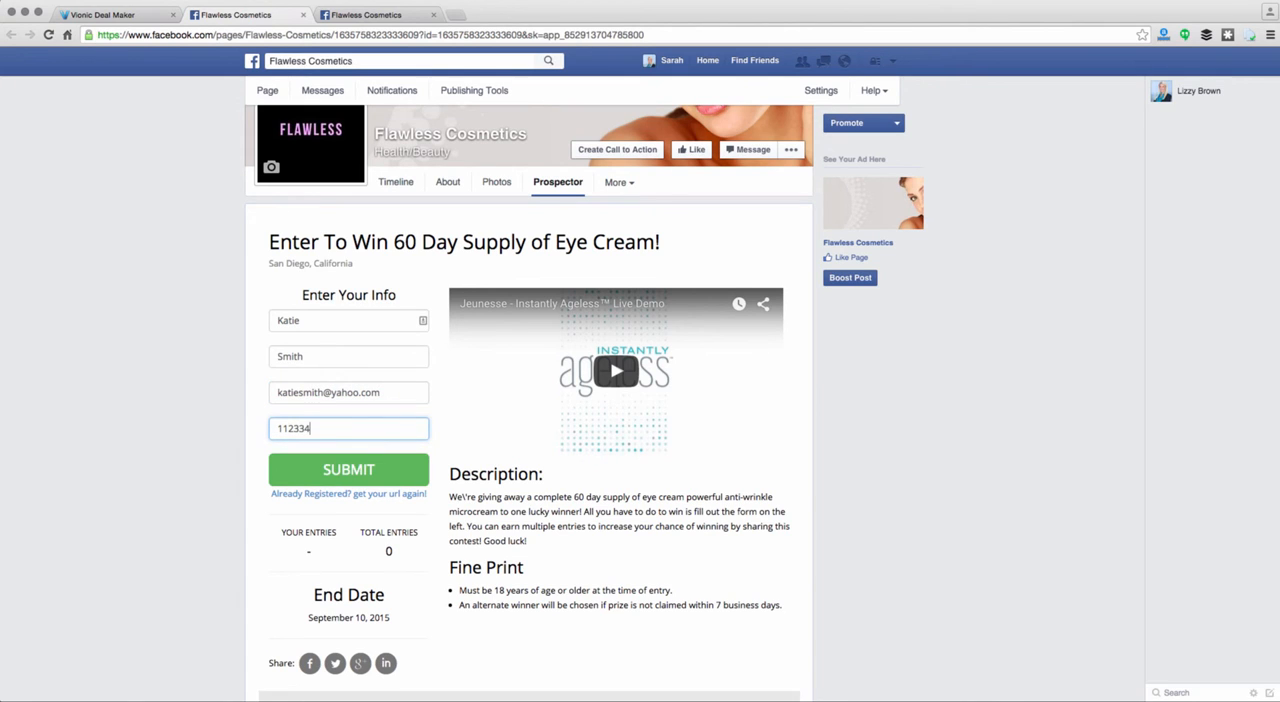
Submit the contest entry and select the entrant's unique sharing URL
click(356, 472)
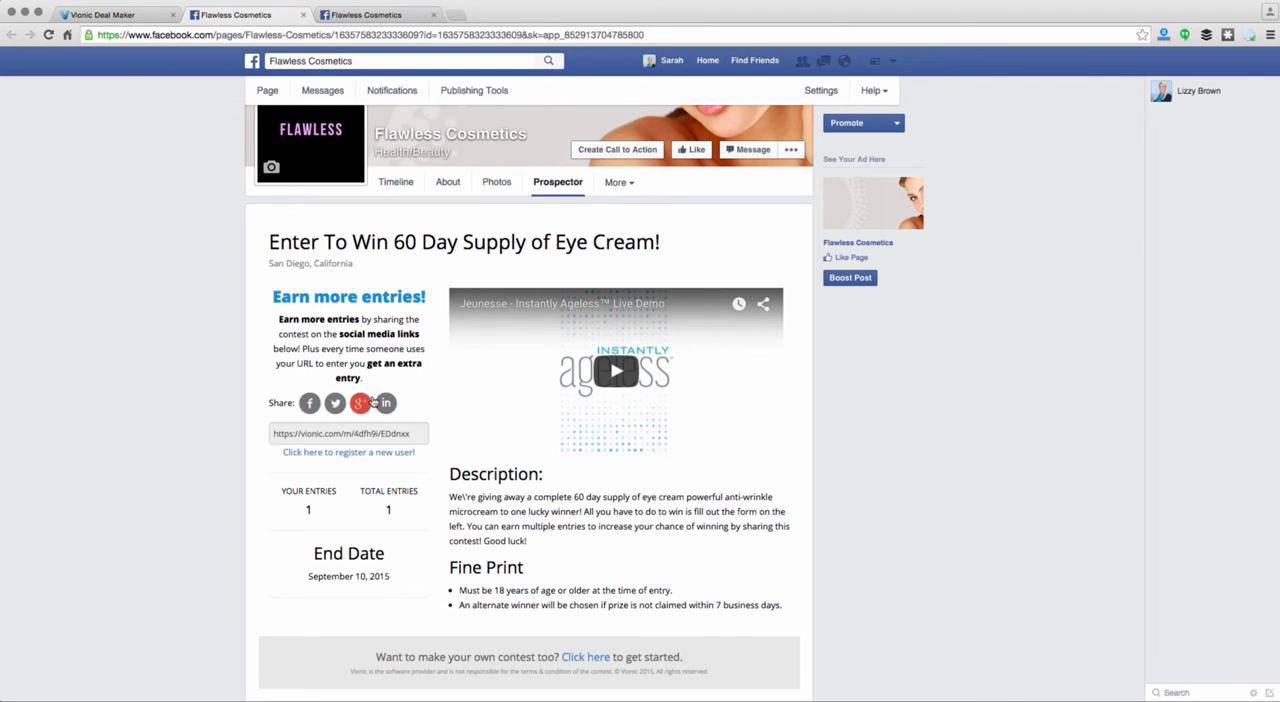
drag(419, 433, 272, 437)
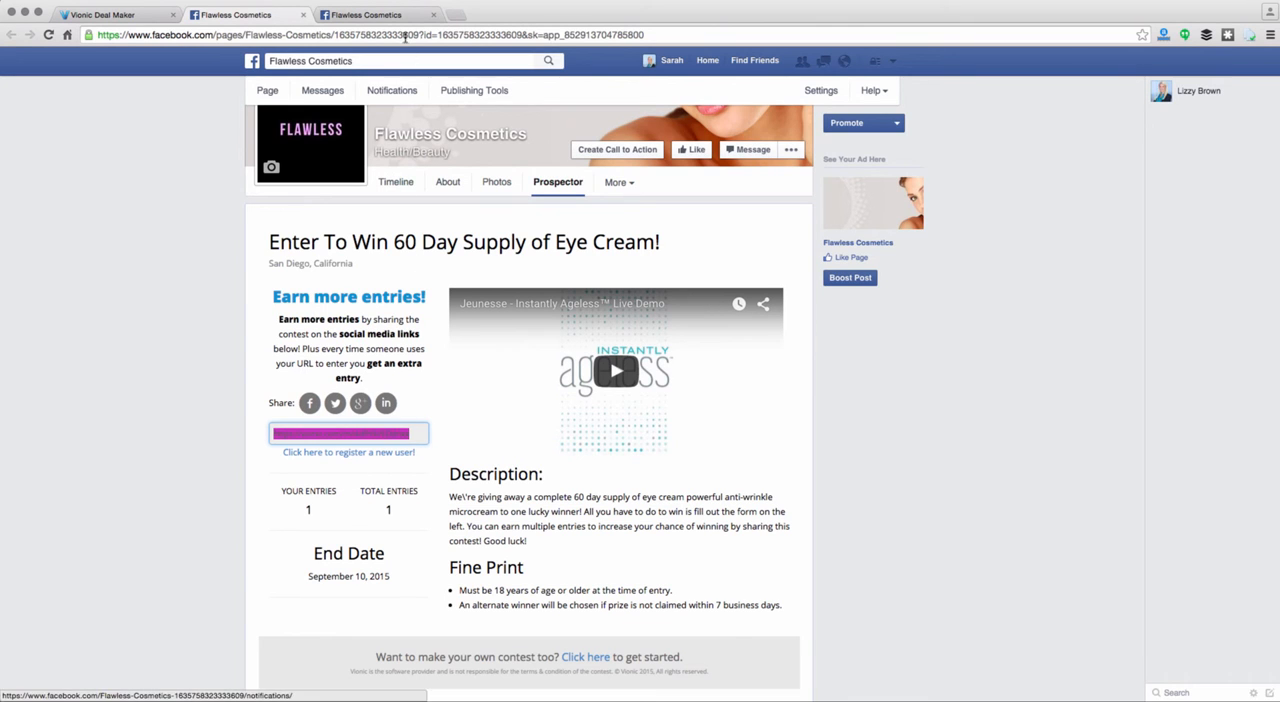
Switch to Deal Maker, post the campaign on the business's timeline with permission to publish as managed Pages, and view the post
click(141, 16)
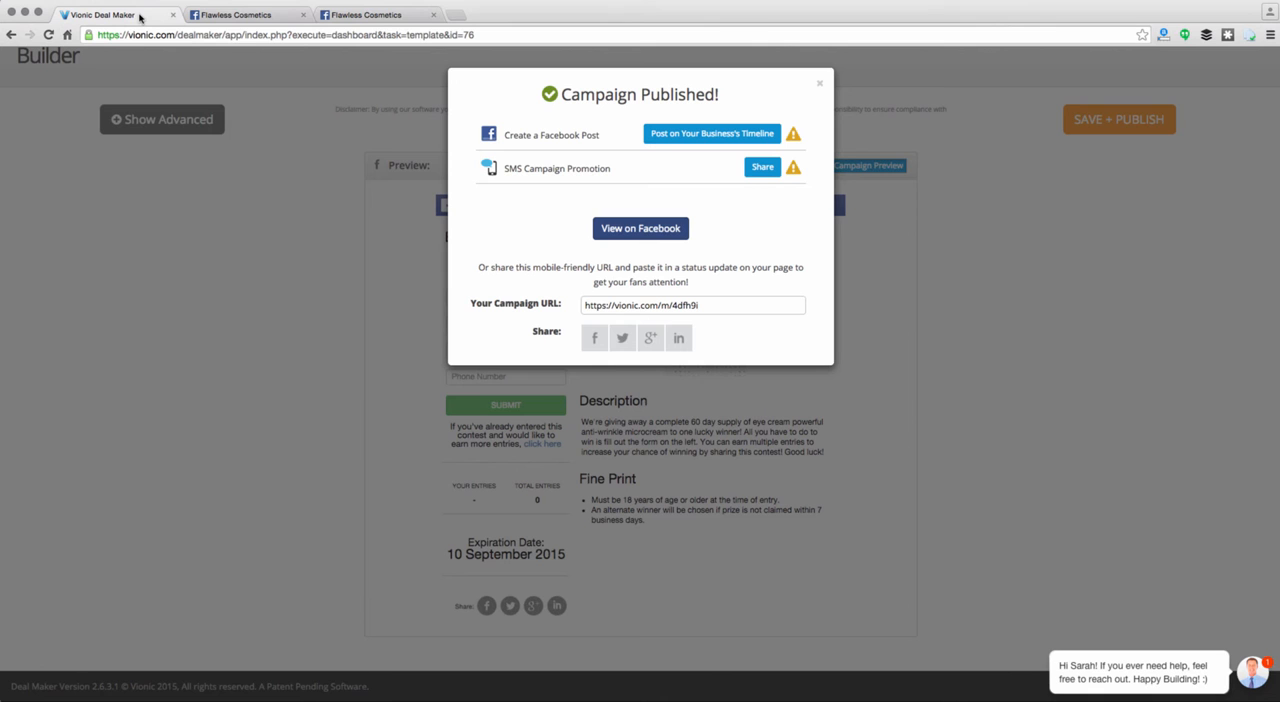
click(697, 139)
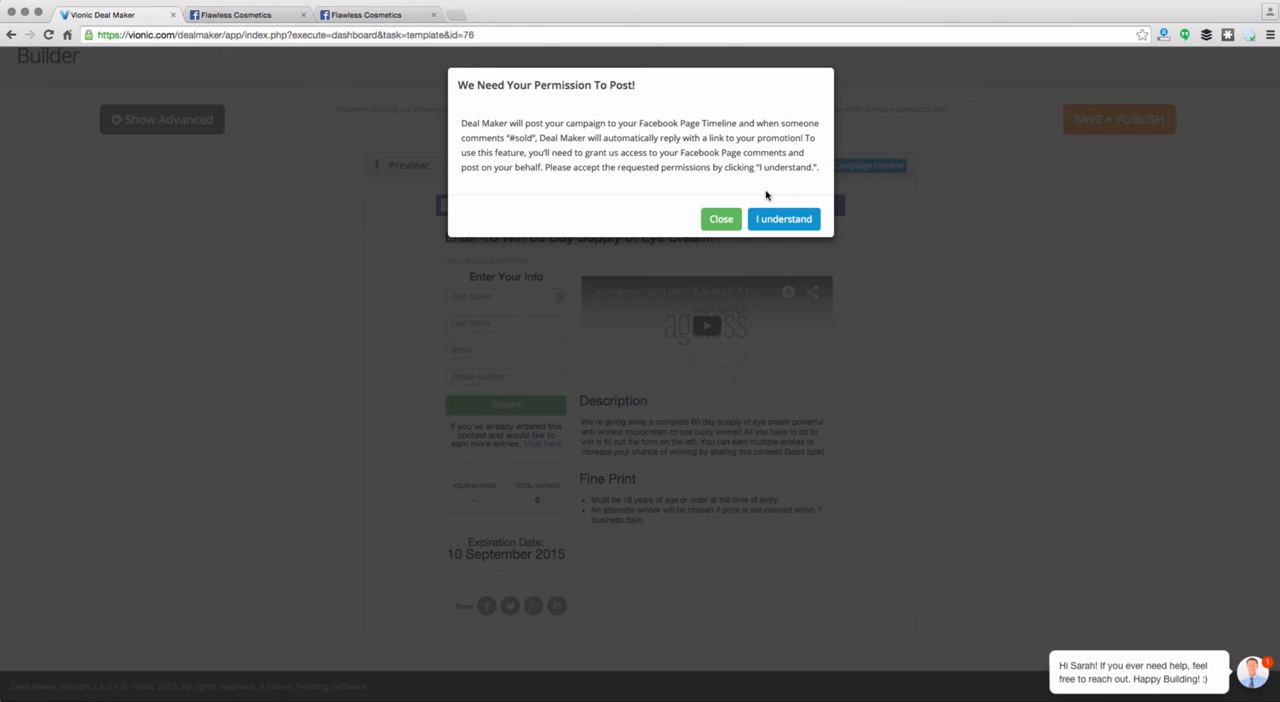
click(776, 218)
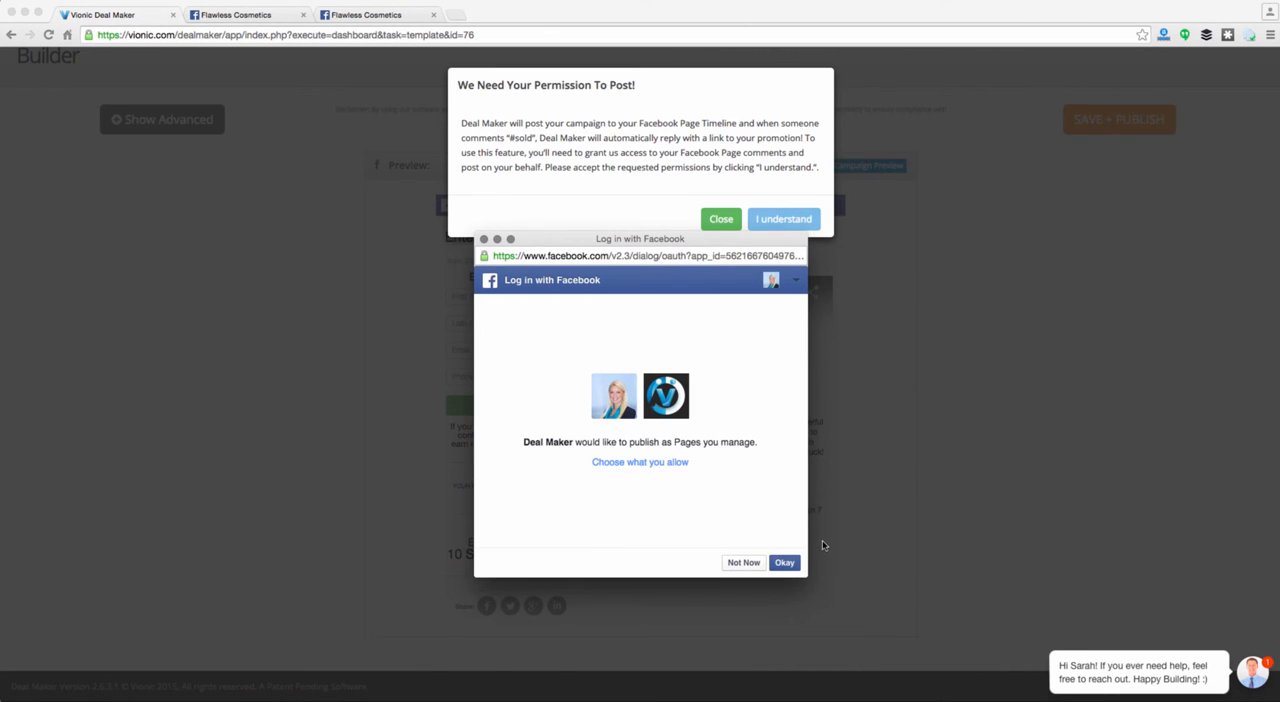
click(783, 563)
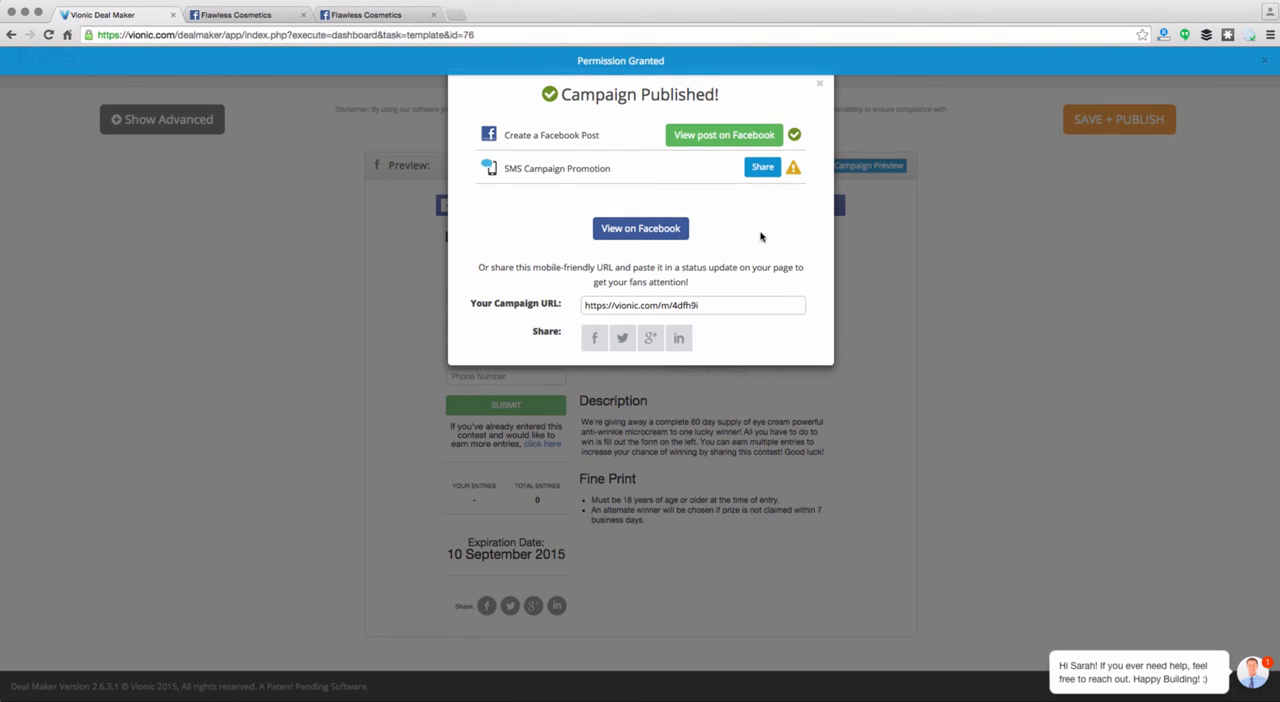
click(727, 140)
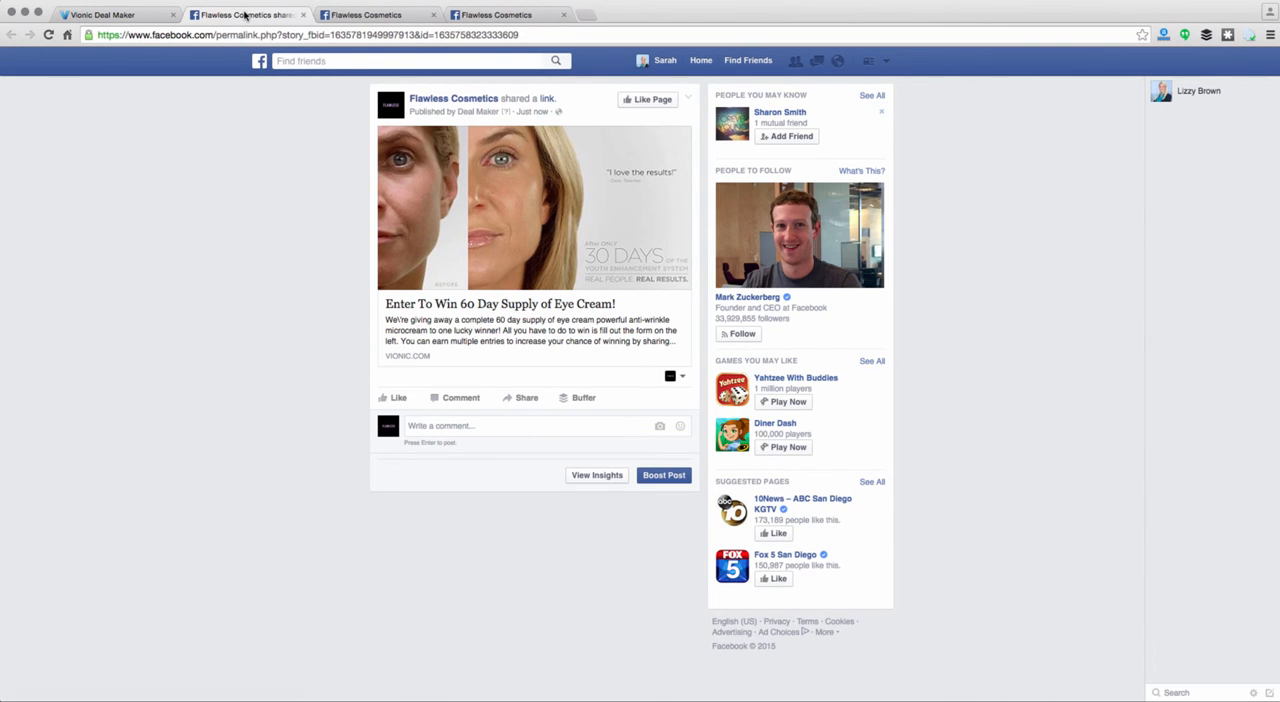
click(110, 15)
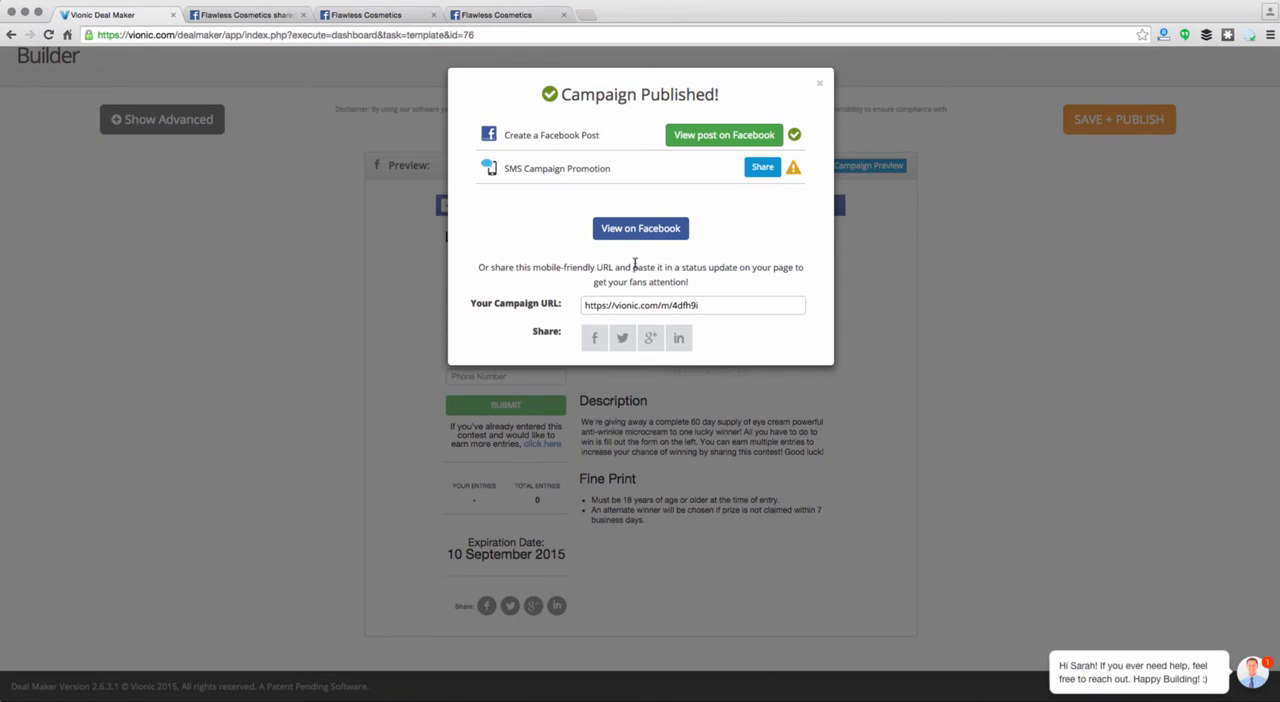
click(648, 305)
key(super+c)
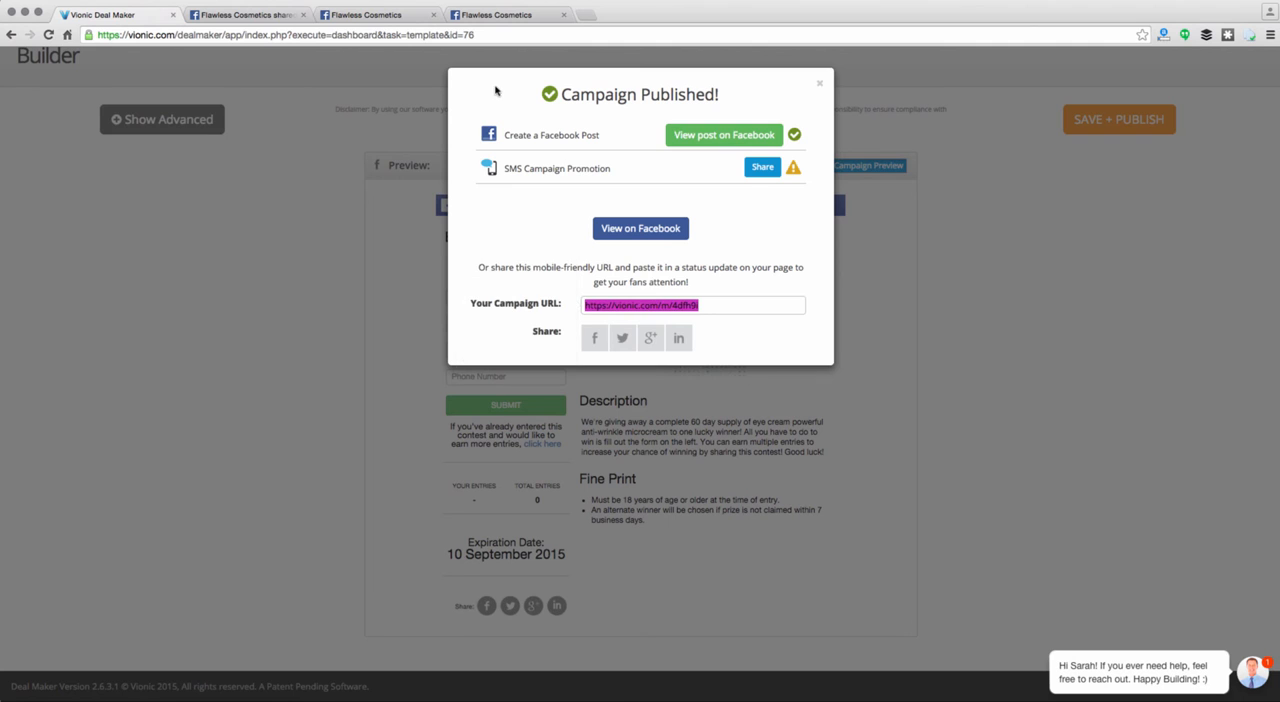
click(255, 15)
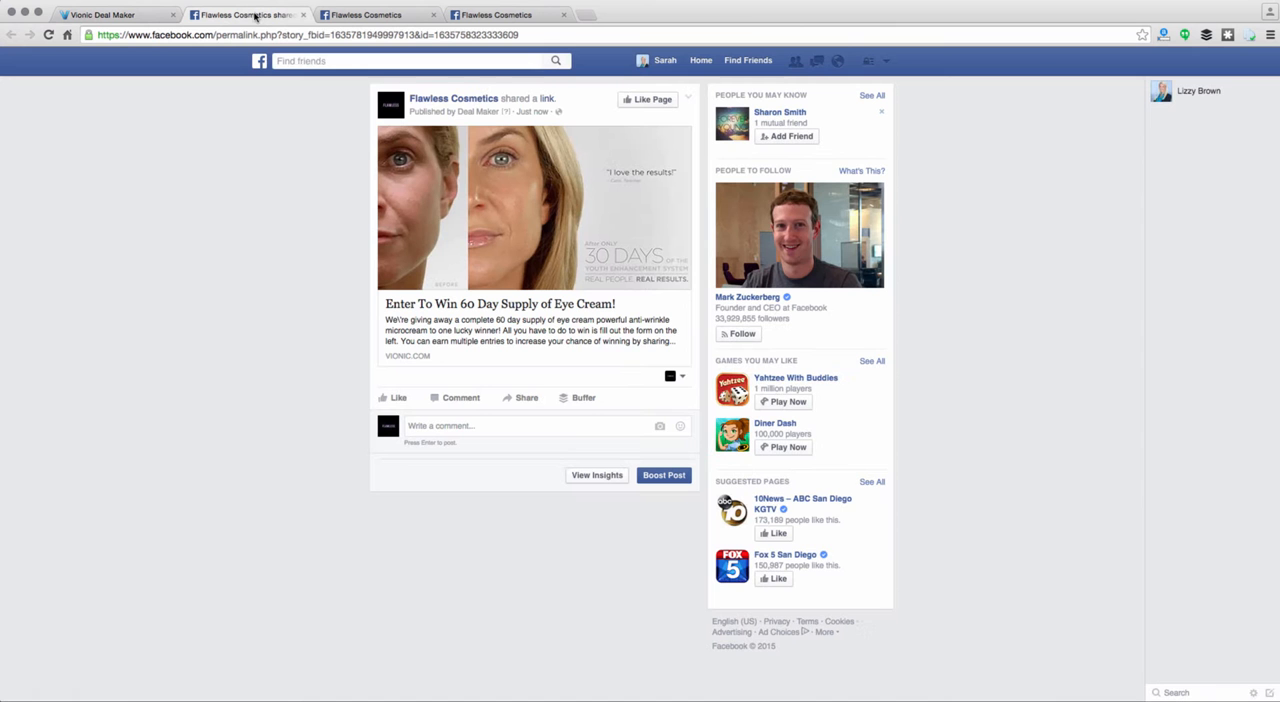
click(392, 18)
click(406, 186)
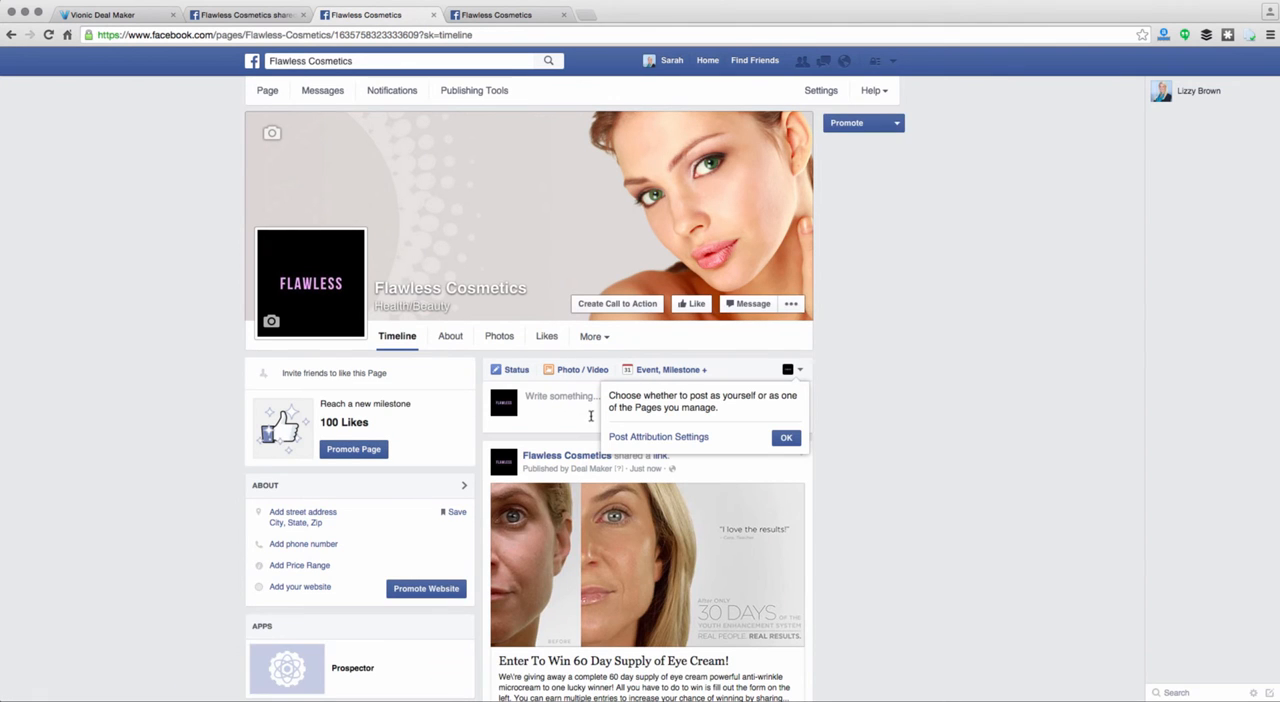
click(786, 437)
click(573, 408)
key(super+v)
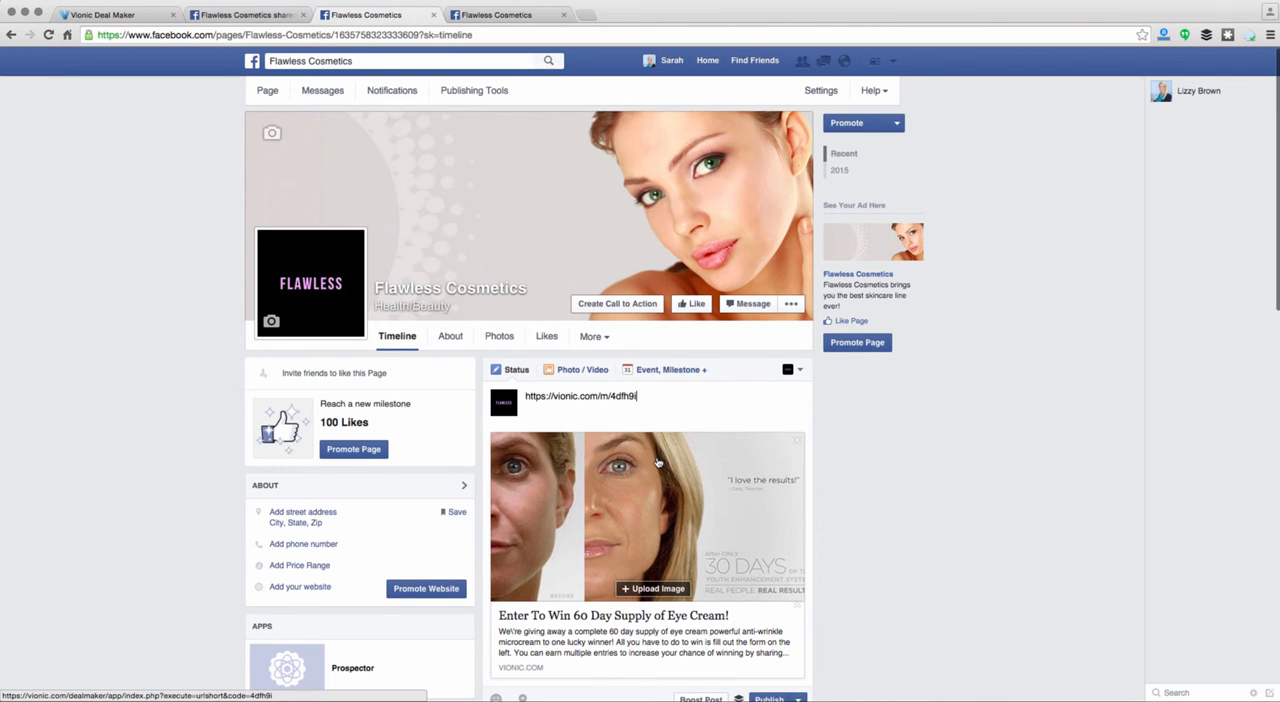
scroll(655, 440, down, 1)
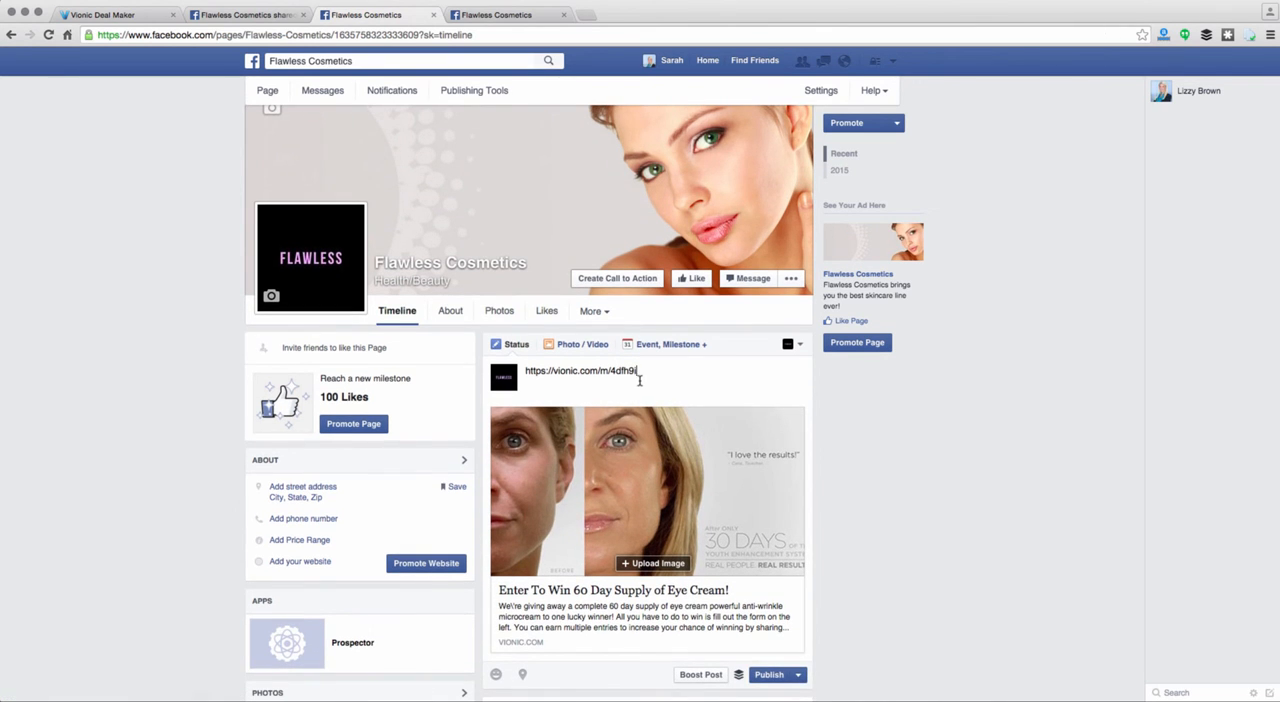
Replace the pasted campaign URL in the status update with the text "Get peoples attention!", keeping the link preview
drag(638, 372, 520, 373)
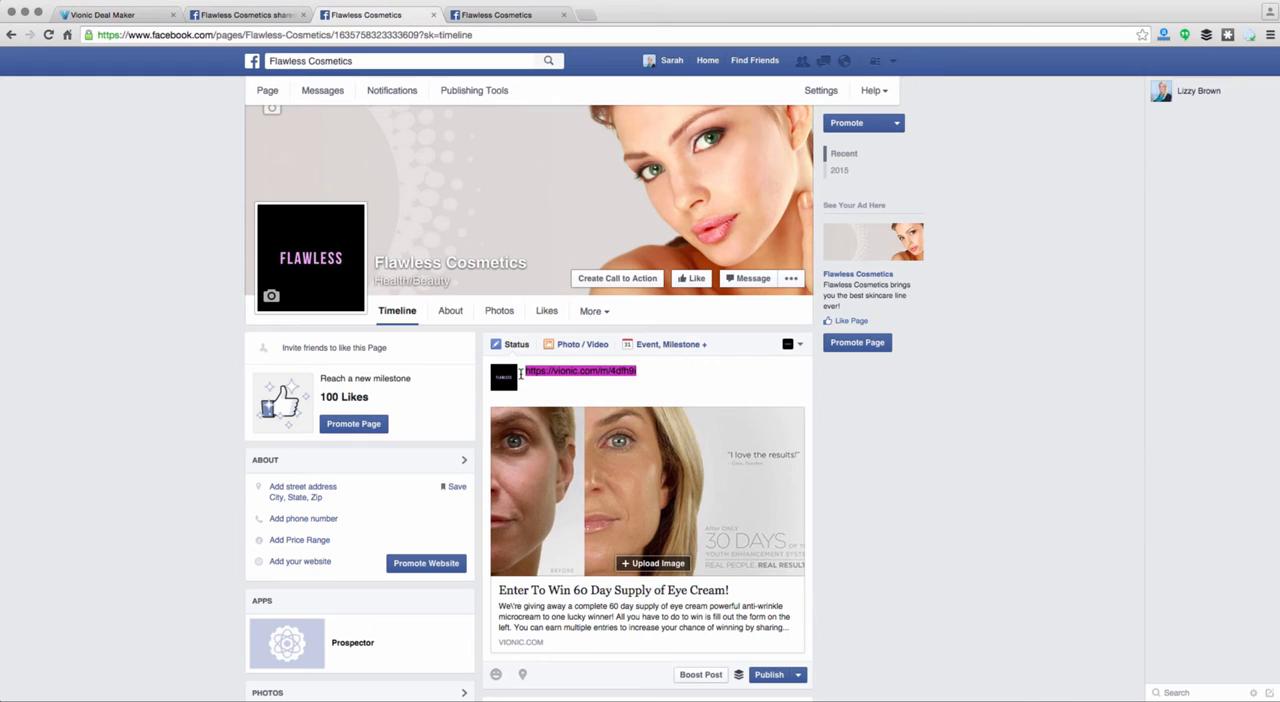
key(BackSpace)
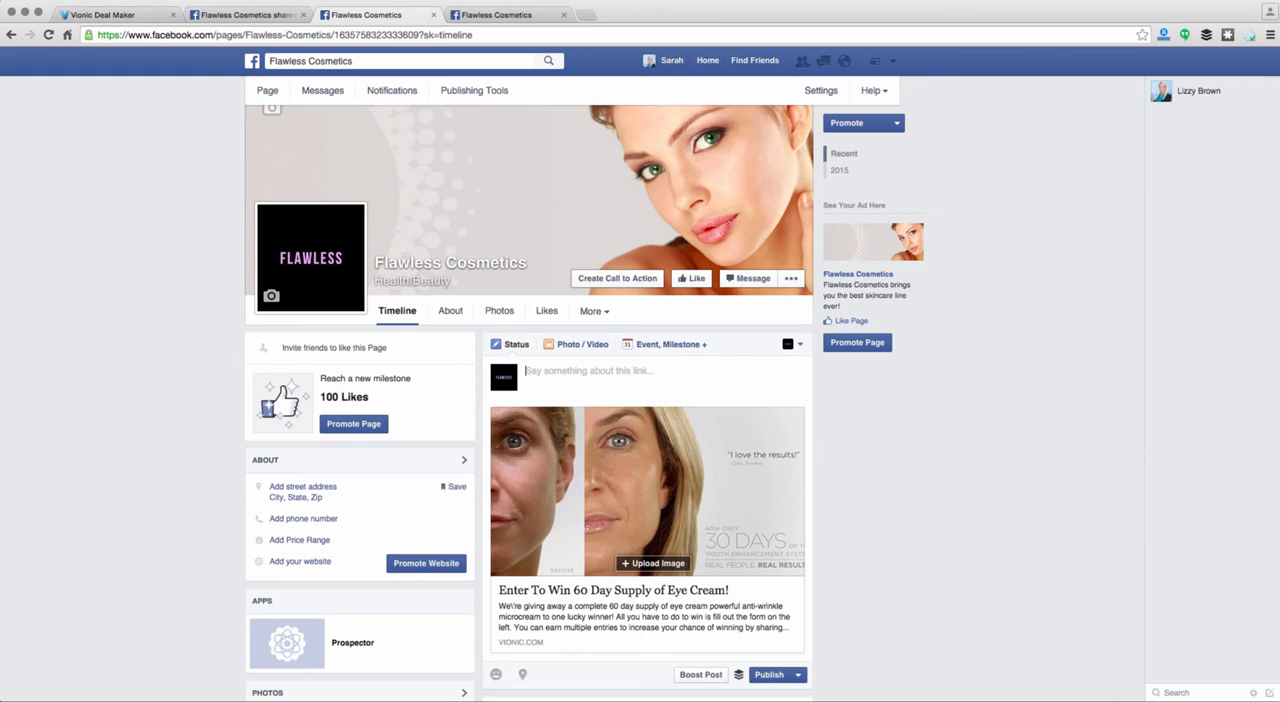
text(Get peoples attention!)
Open the link preview's title and description for editing in the unpublished status update
scroll(580, 392, down, 1)
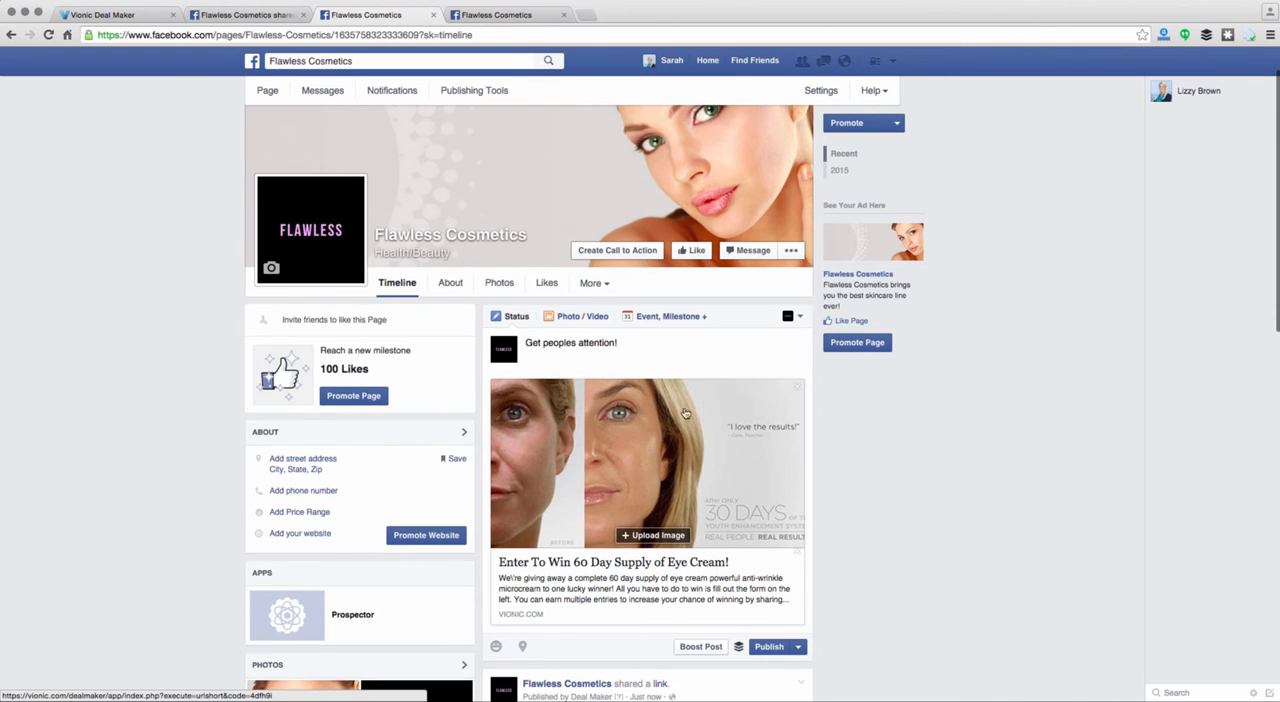
scroll(672, 357, down, 1)
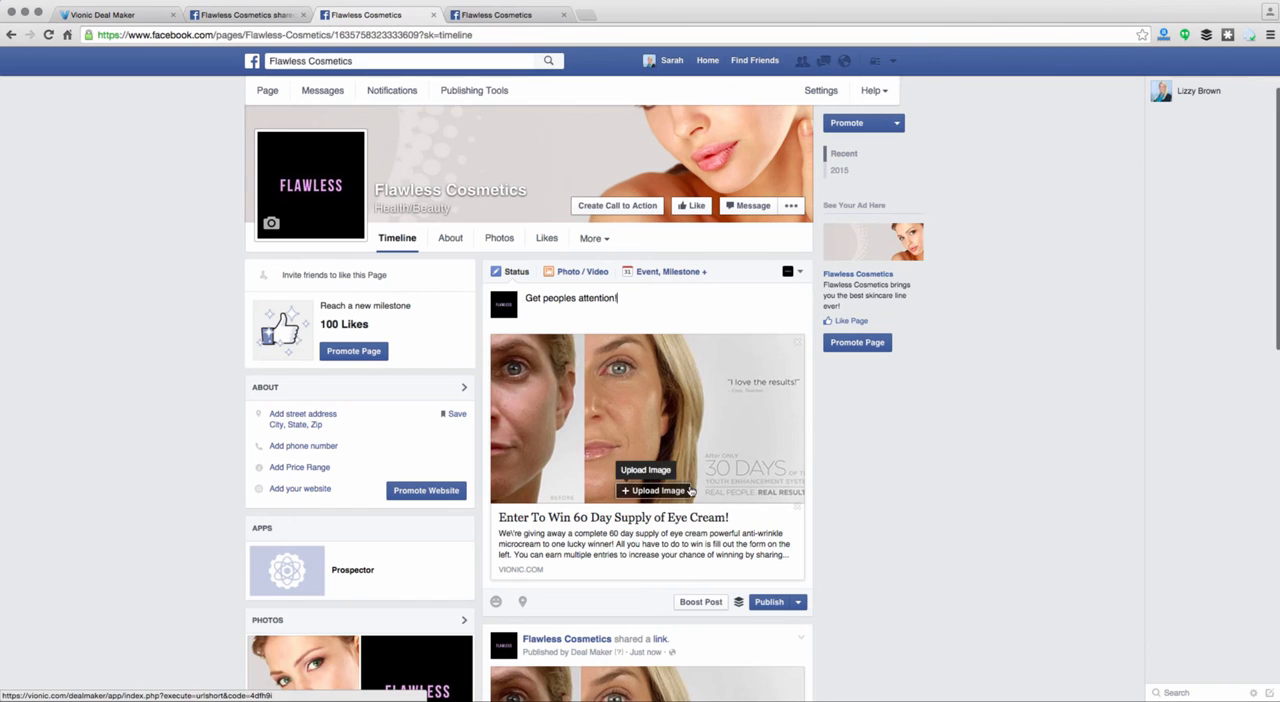
click(687, 519)
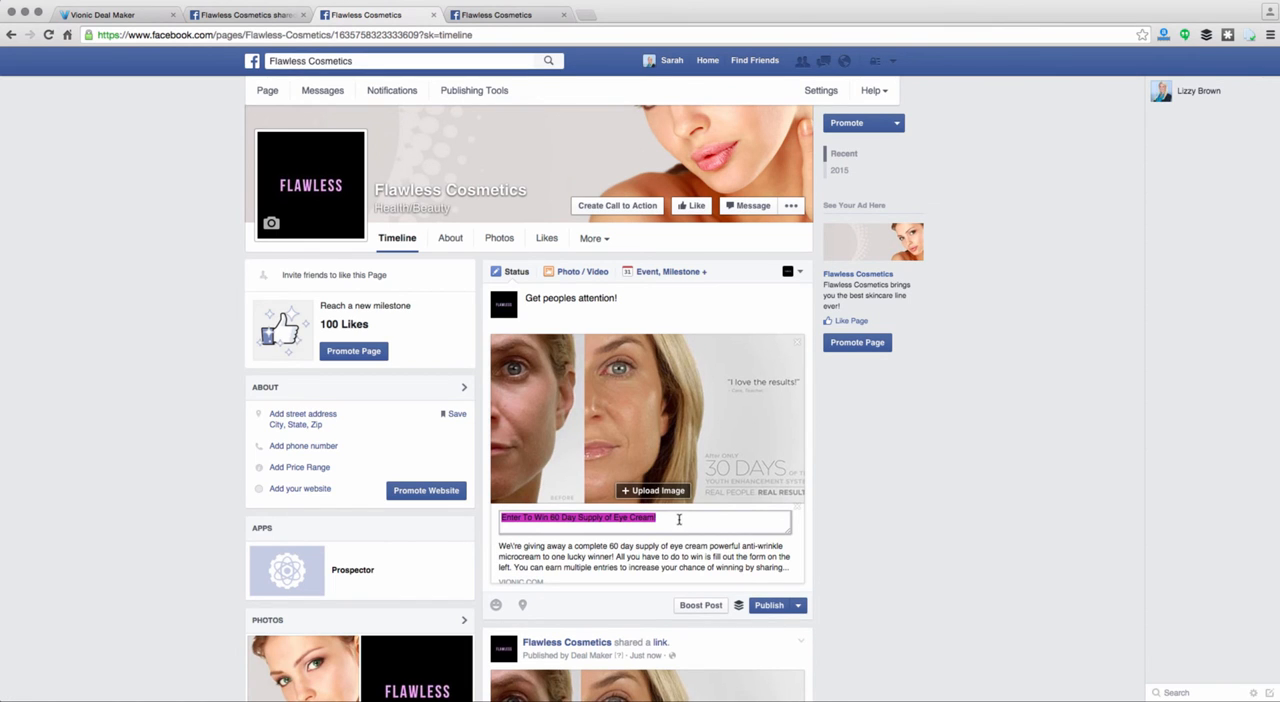
click(672, 558)
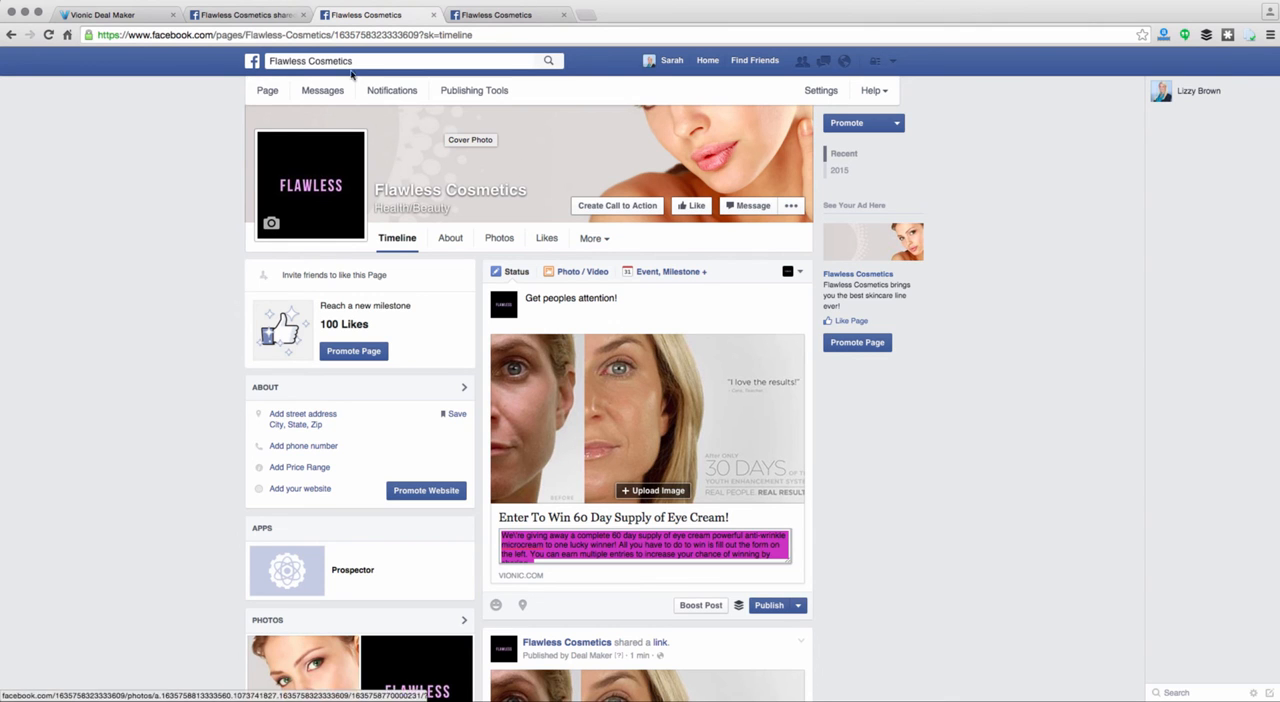
Switch to Deal Maker, close the published-campaign dialog, and view the available help options
click(135, 16)
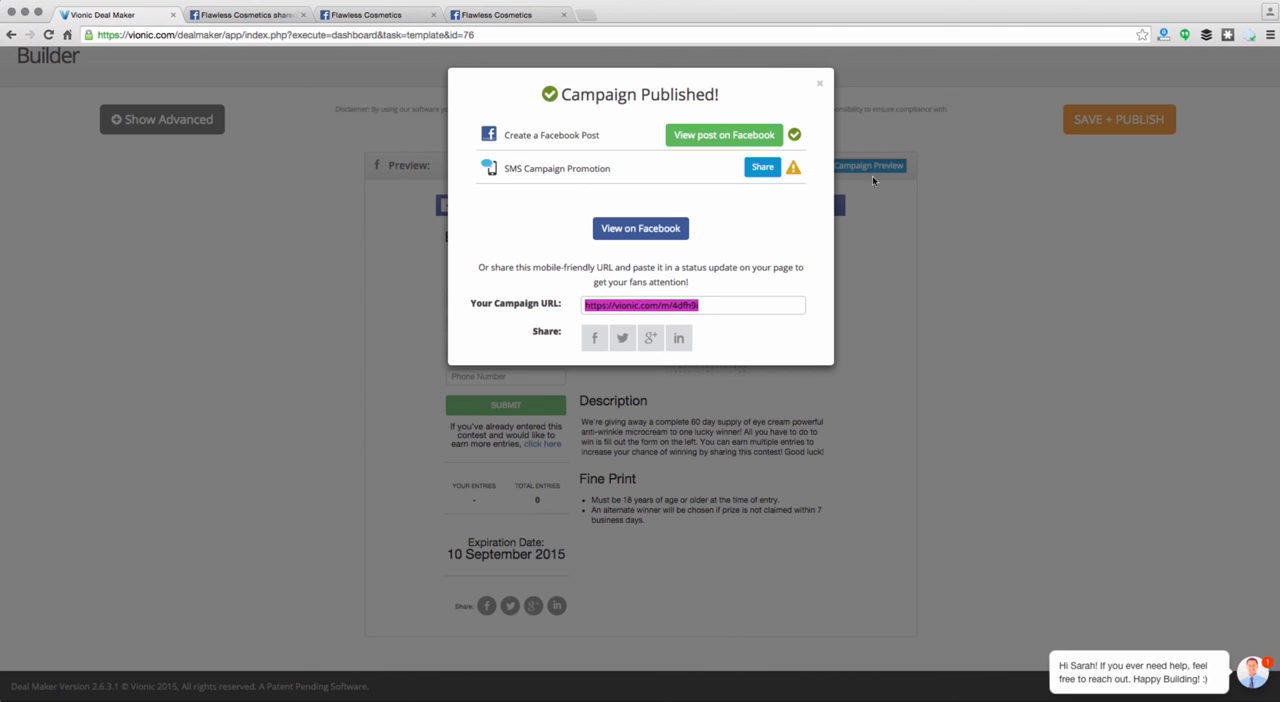
click(819, 88)
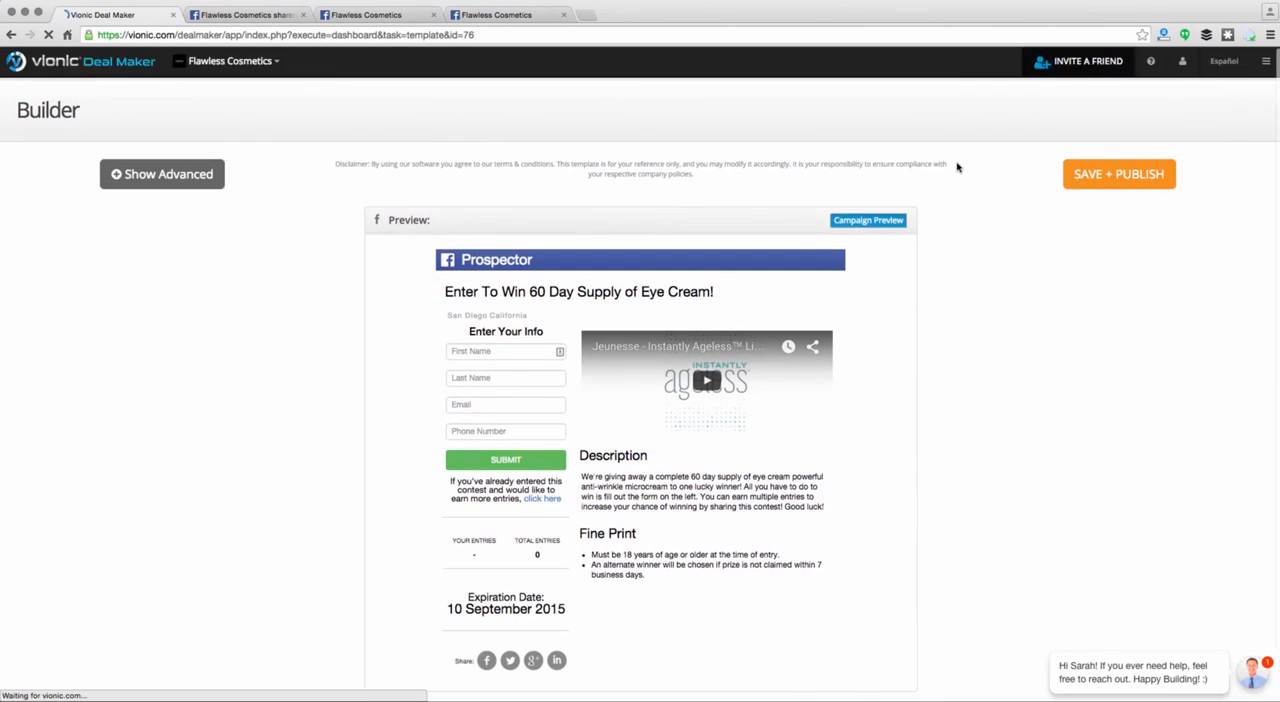
click(1150, 64)
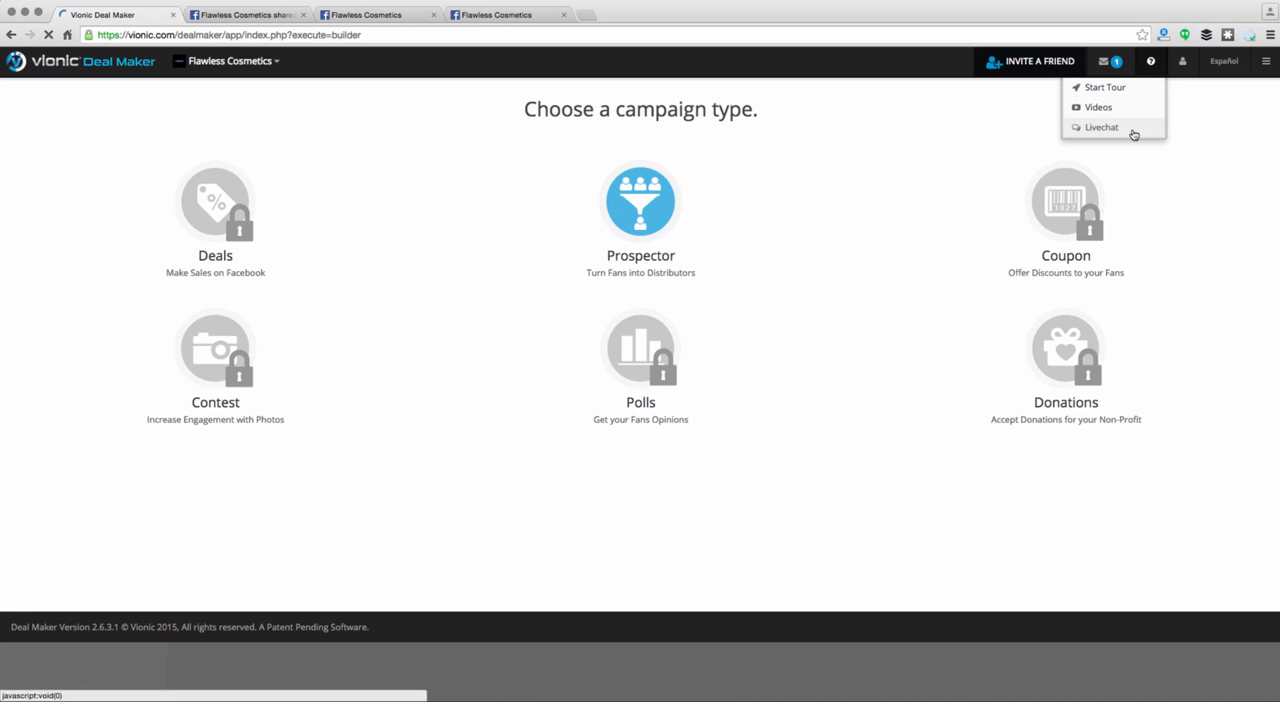
click(1153, 72)
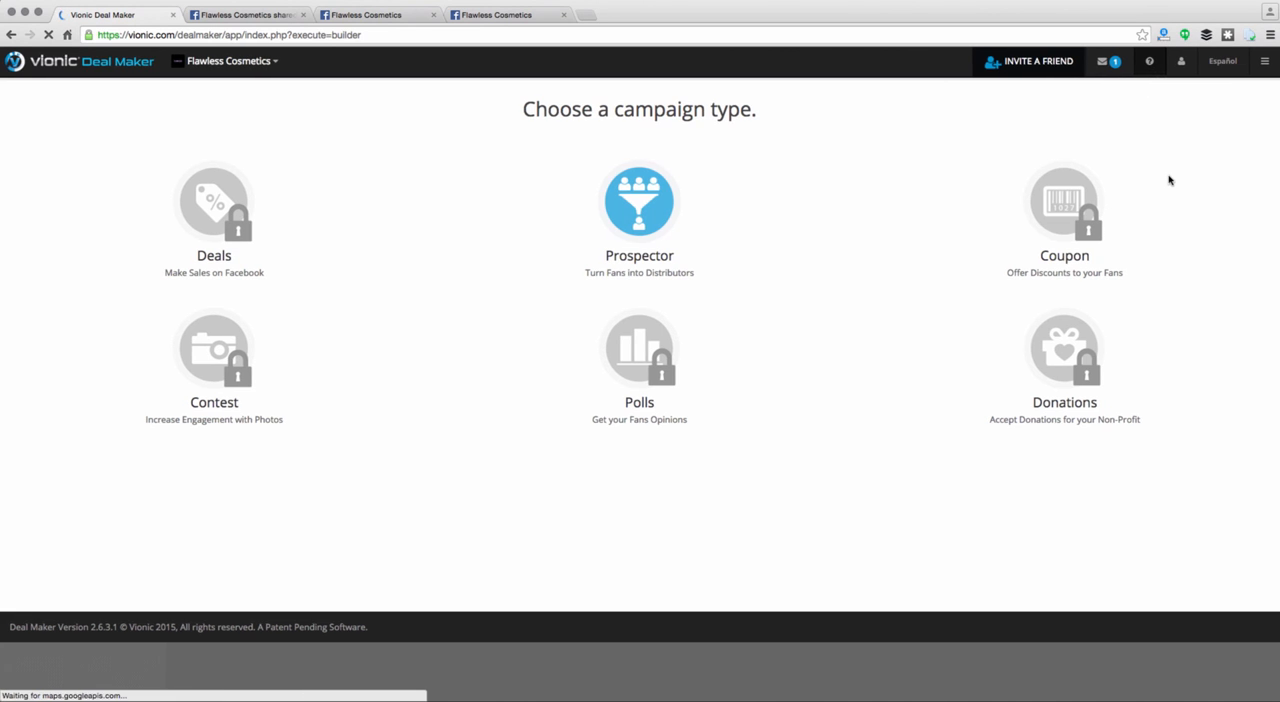